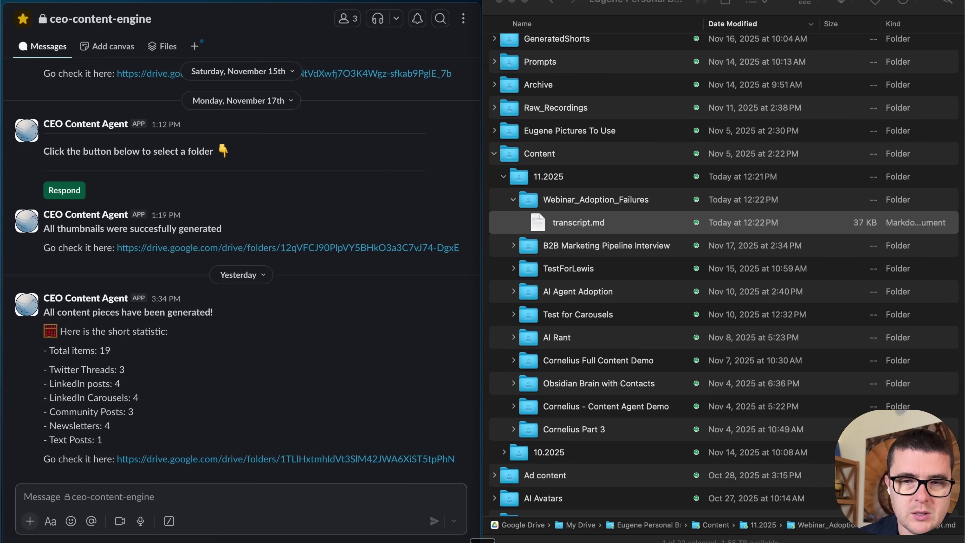
- Locate the transcript.md file inside the Webinar_Adoption_Failures folder under Content, 11.2025
left_click(565, 219)
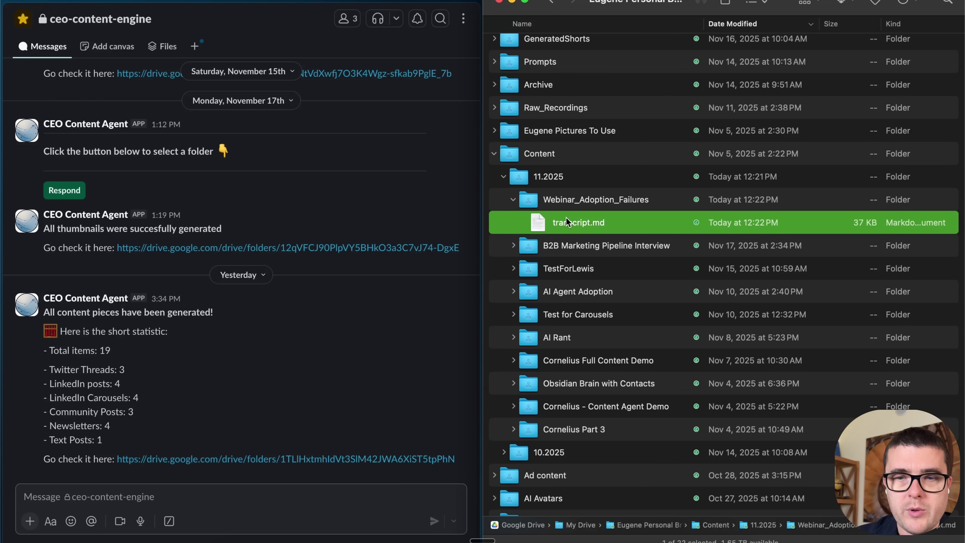
left_click(608, 200)
left_click(623, 228)
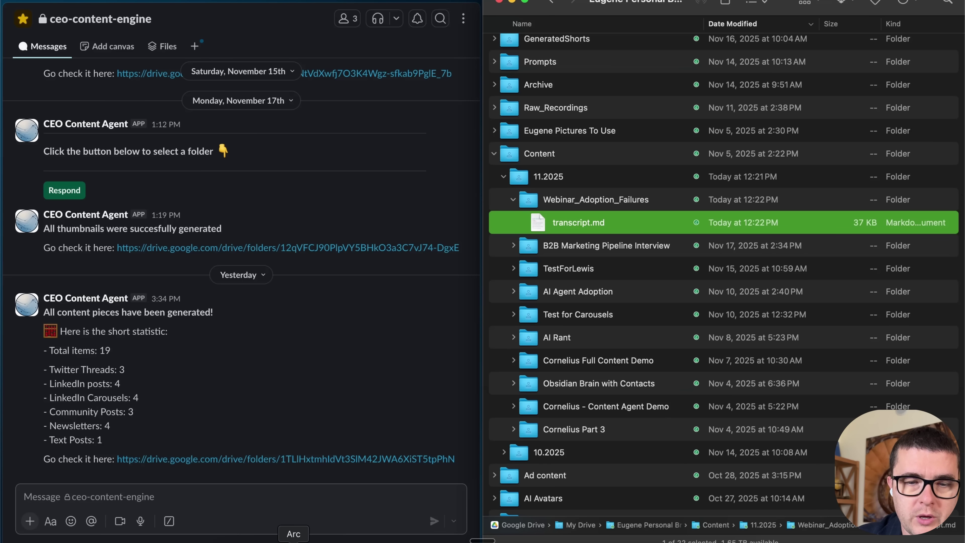
left_click(609, 202)
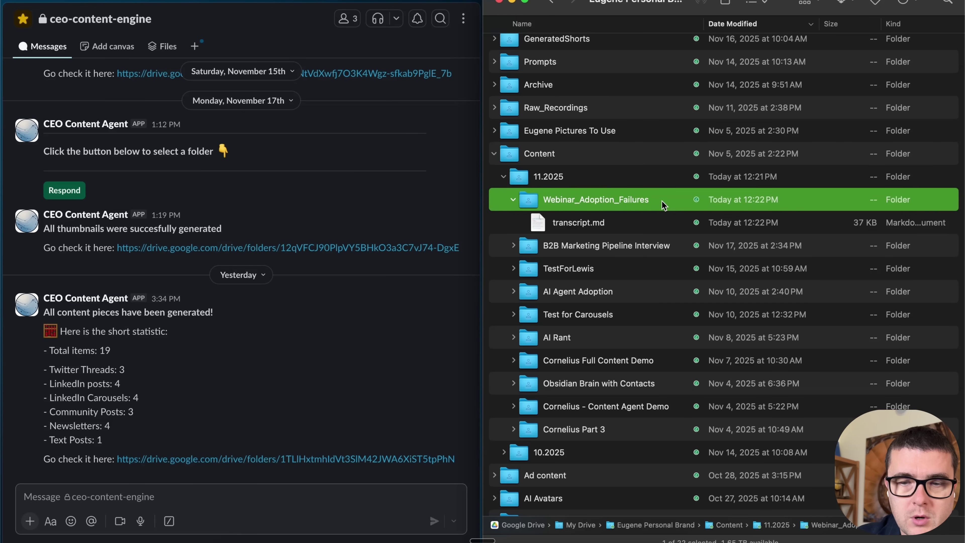
left_click(586, 227)
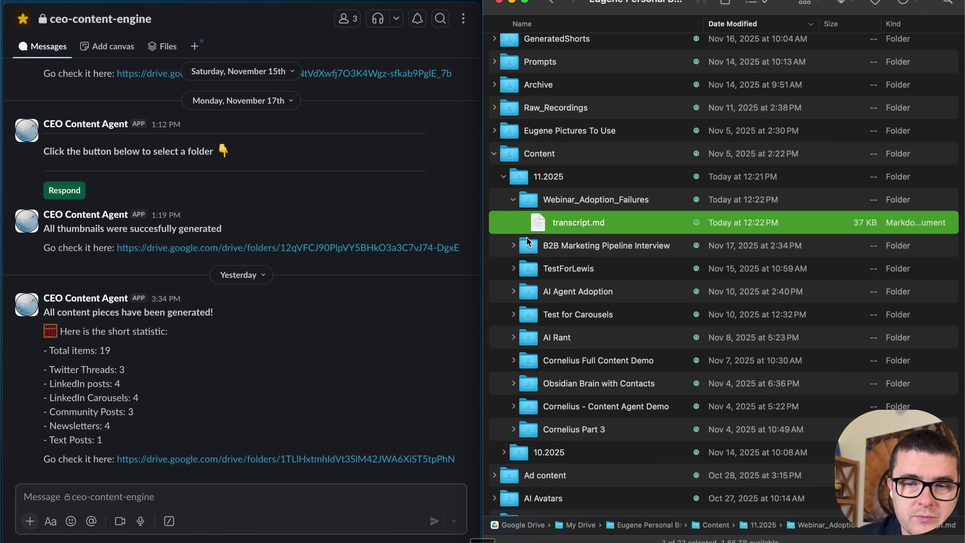
- Send the /content slash command in the ceo-content-engine Slack channel to start the content workflow
left_click(275, 3)
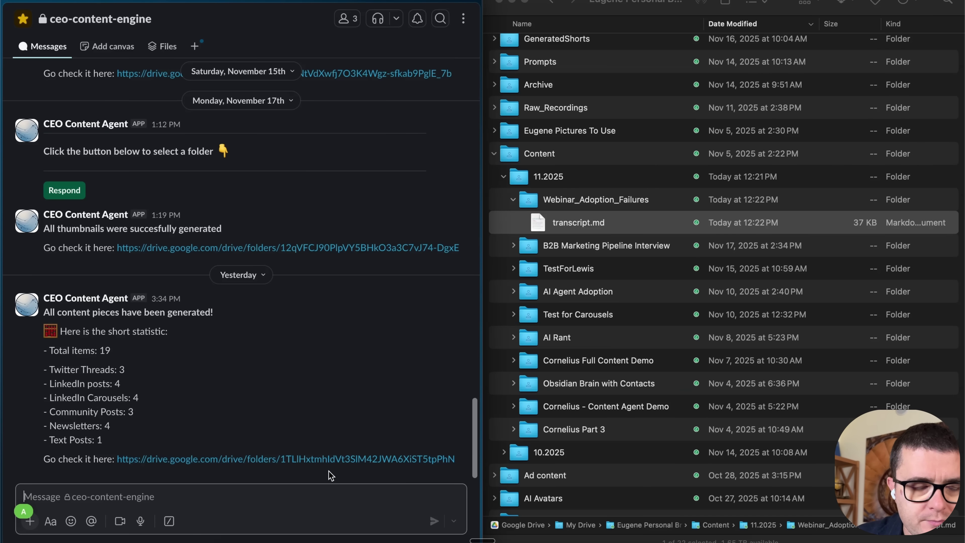
type("/con")
key("Return")
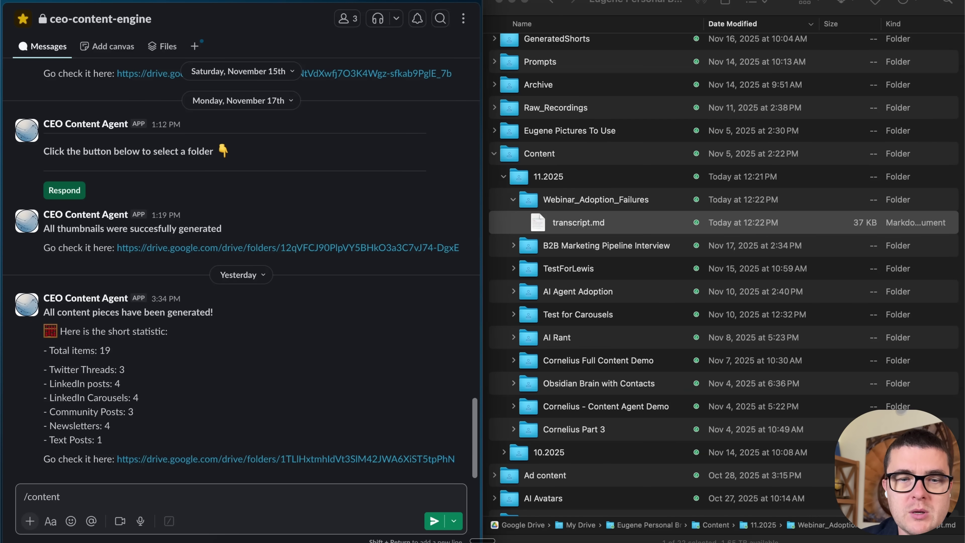
key("Return")
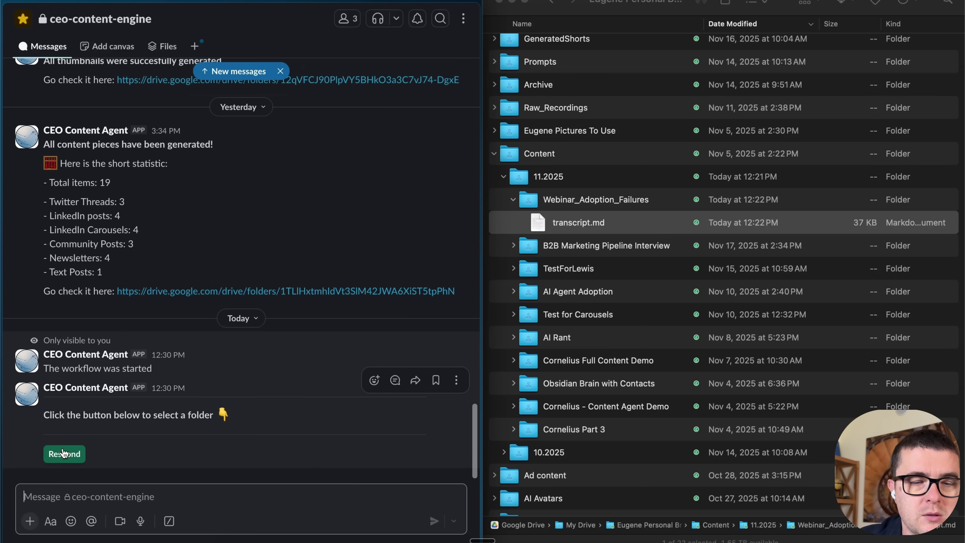
- Respond to the agent's folder request by submitting Webinar_Adoption_Failures as the folder to process, and close the form
left_click(64, 454)
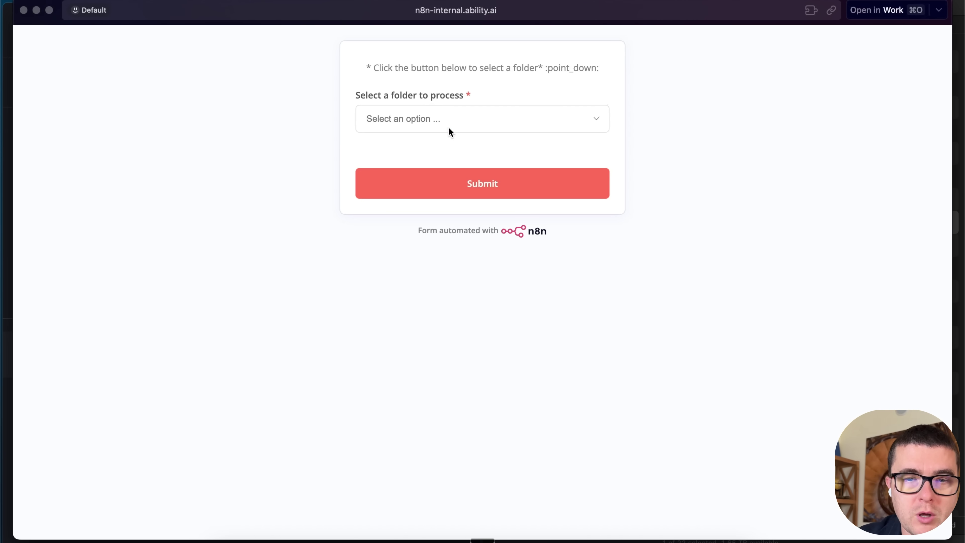
left_click(449, 128)
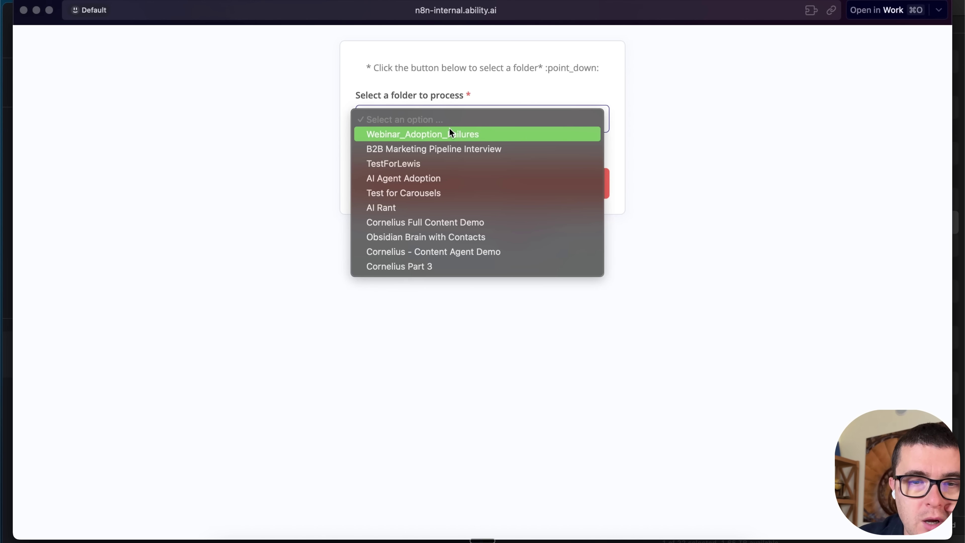
left_click(436, 137)
left_click(468, 189)
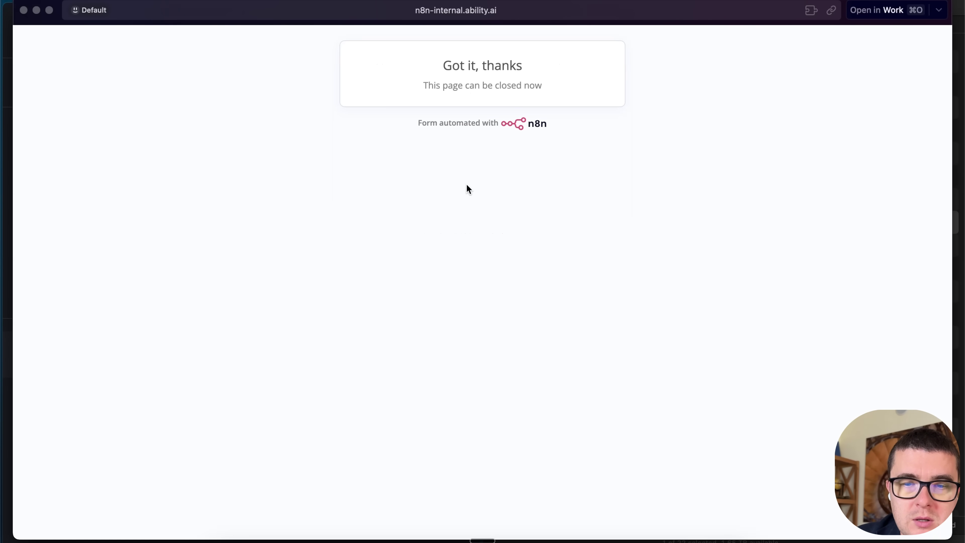
key("super+w")
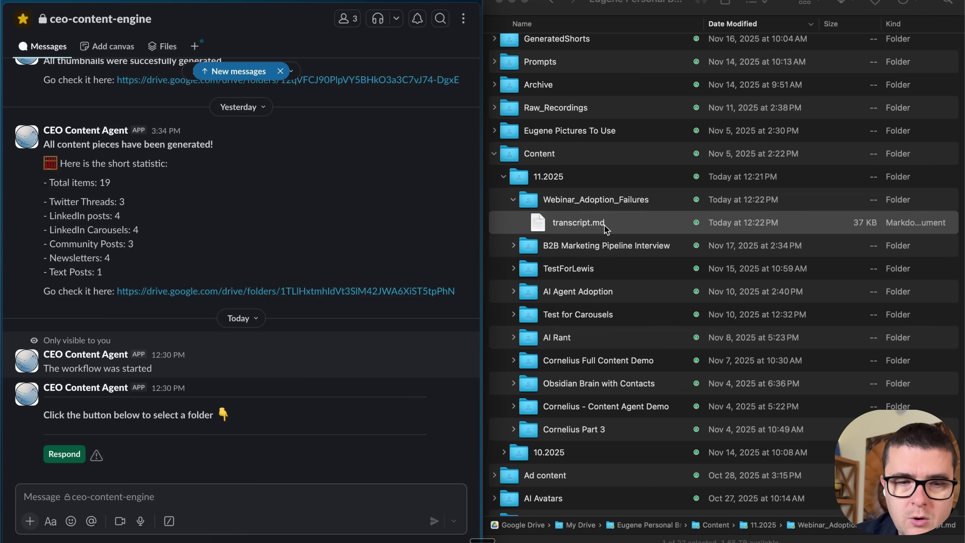
- Look through the list of files in the Generated Content folder of Webinar_Adoption_Failures
left_click(618, 219)
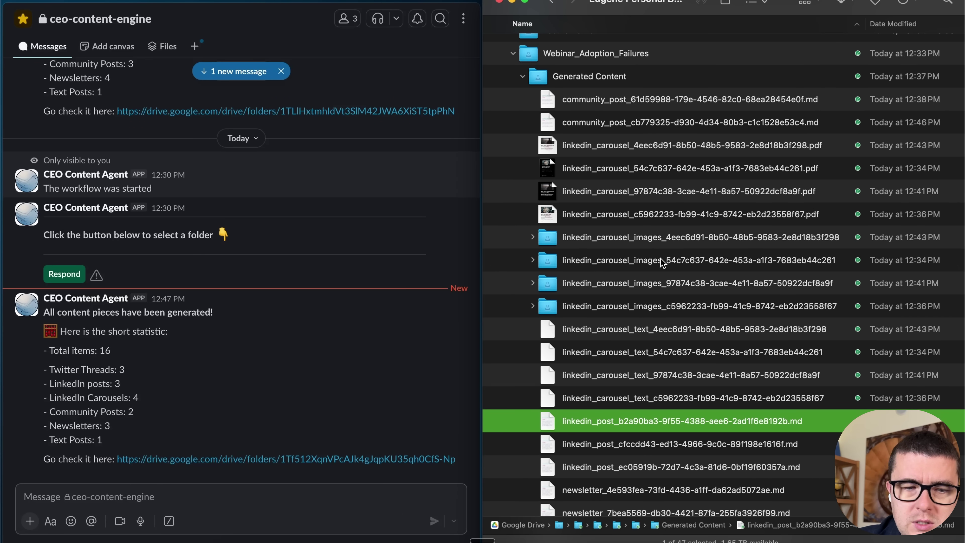
scroll(751, 279, "down", 5)
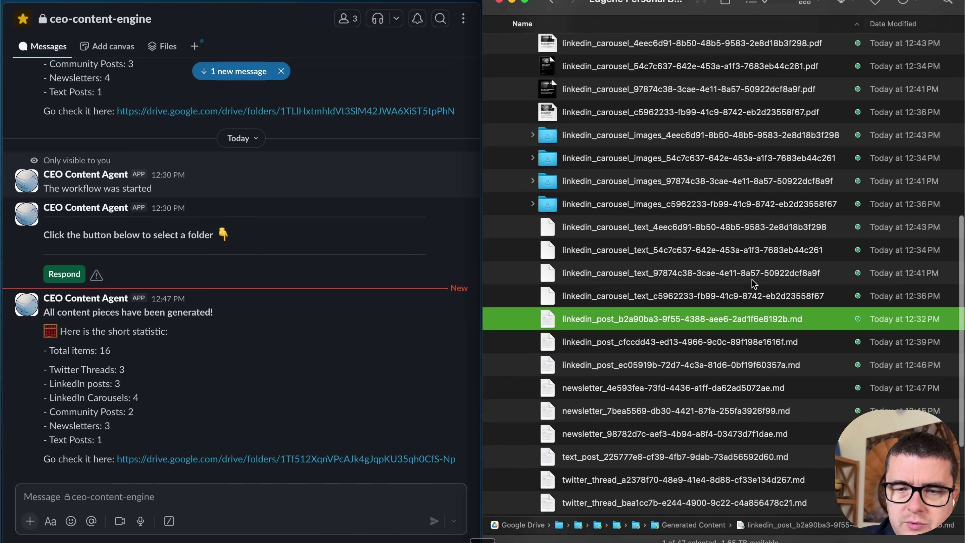
scroll(656, 280, "up", 5)
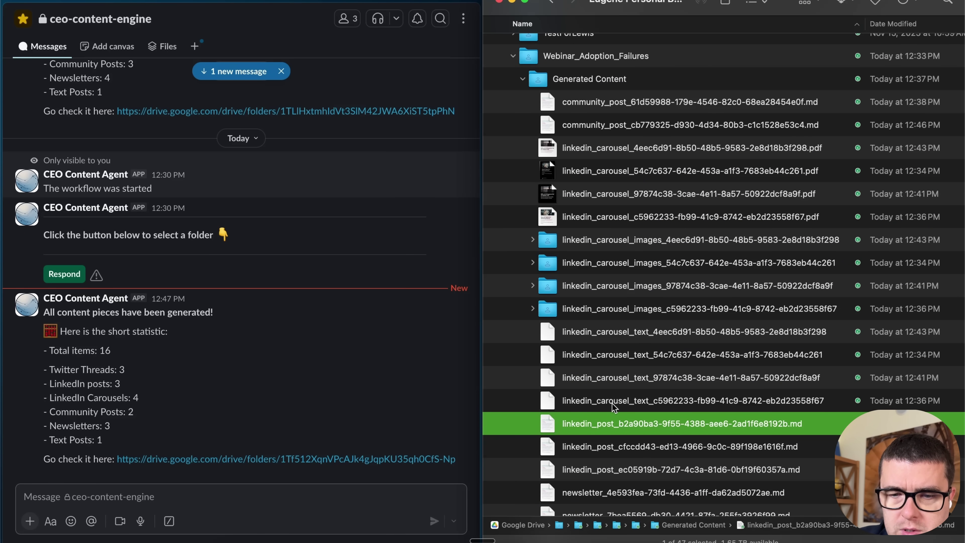
- Preview the generated LinkedIn posts linkedin_post_ec05919b and linkedin_post_cfccdd43 in Finder
scroll(628, 386, "down", 5)
left_click(648, 357)
key("Down")
key("space")
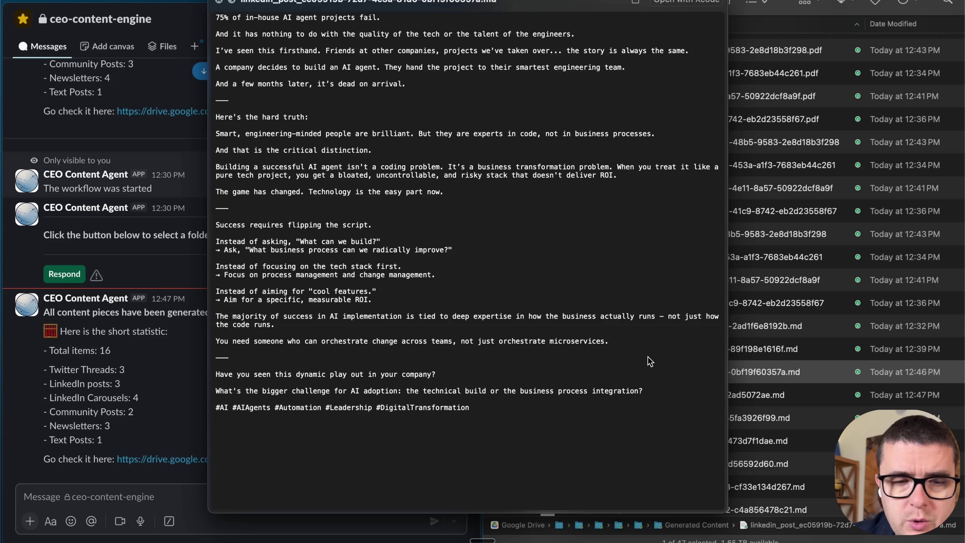
key("Up")
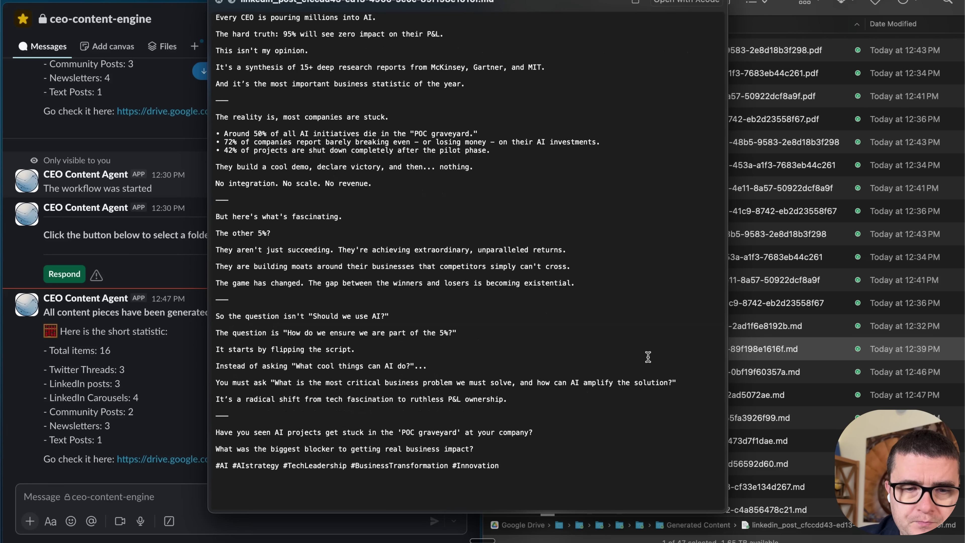
key("space")
- Preview the three generated twitter_thread files one after another
scroll(651, 453, "down", 5)
left_click(676, 380)
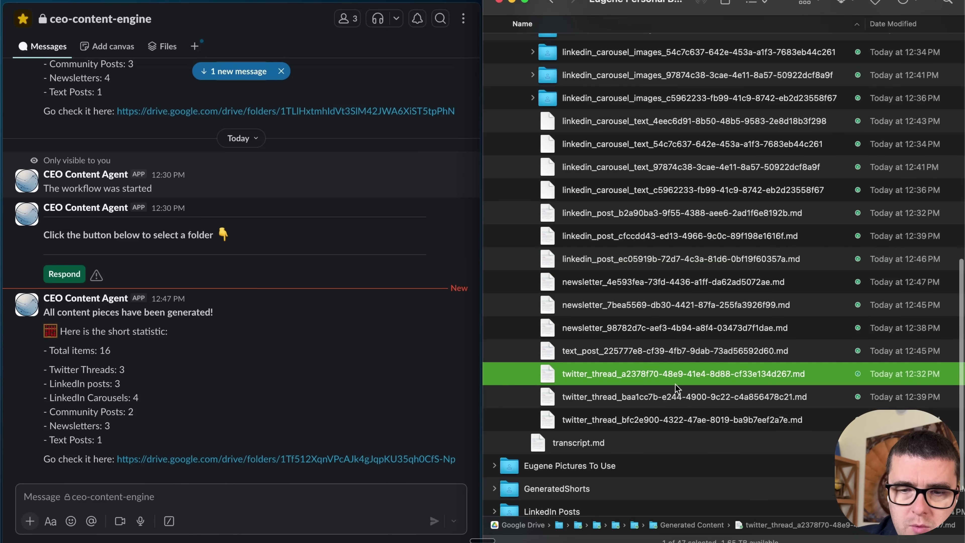
key("space")
key("Down")
key("Down")
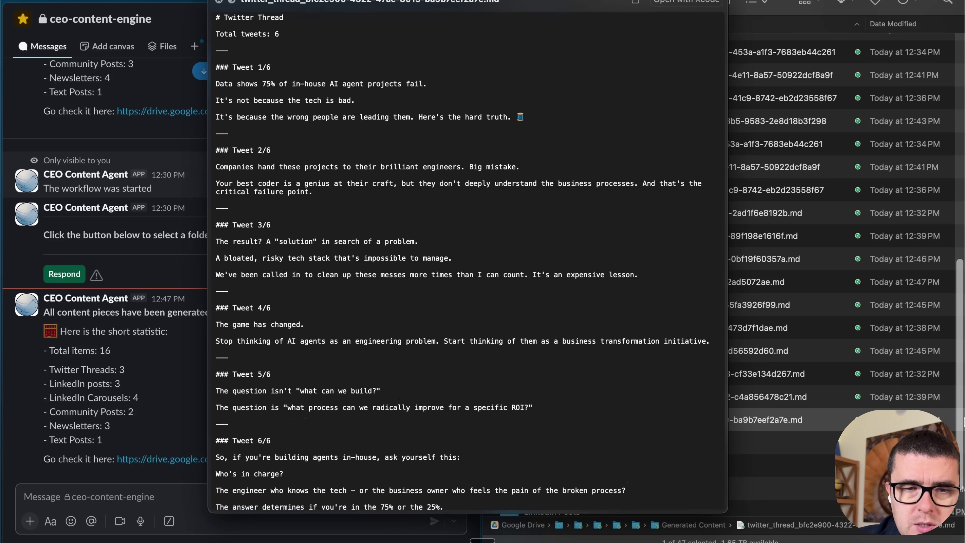
key("Up")
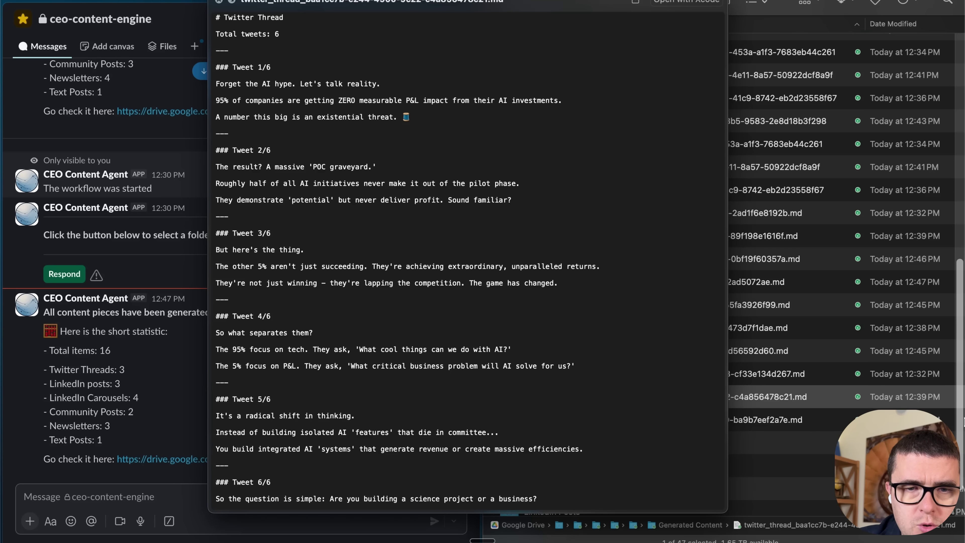
key("space")
- Preview the generated text_post file and the newsletter_98782d7c file
key("Up")
key("Up")
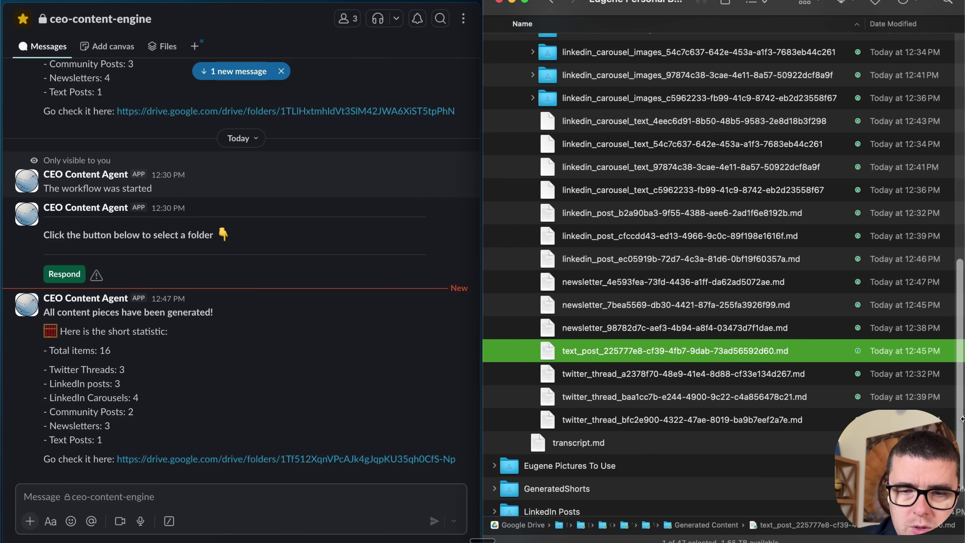
key("space")
key("space")
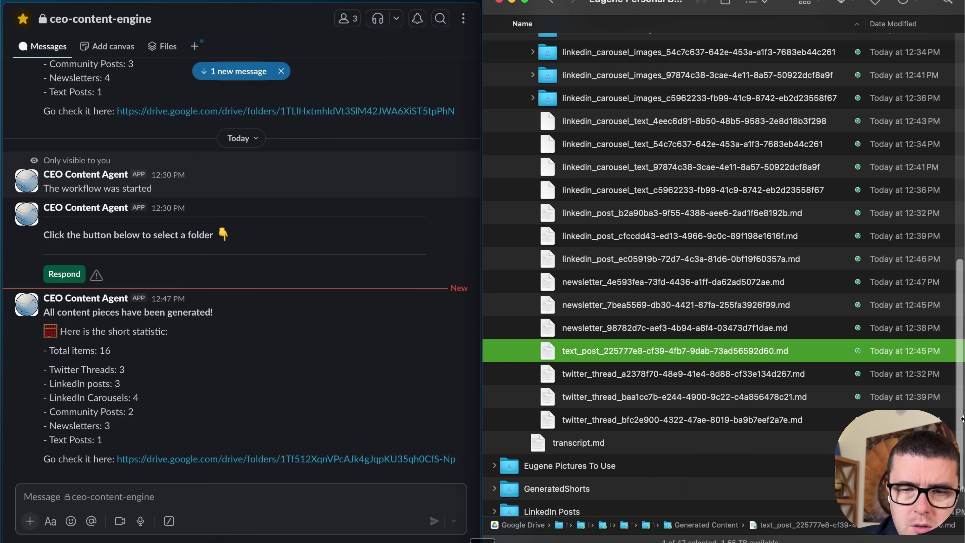
key("Up")
key("space")
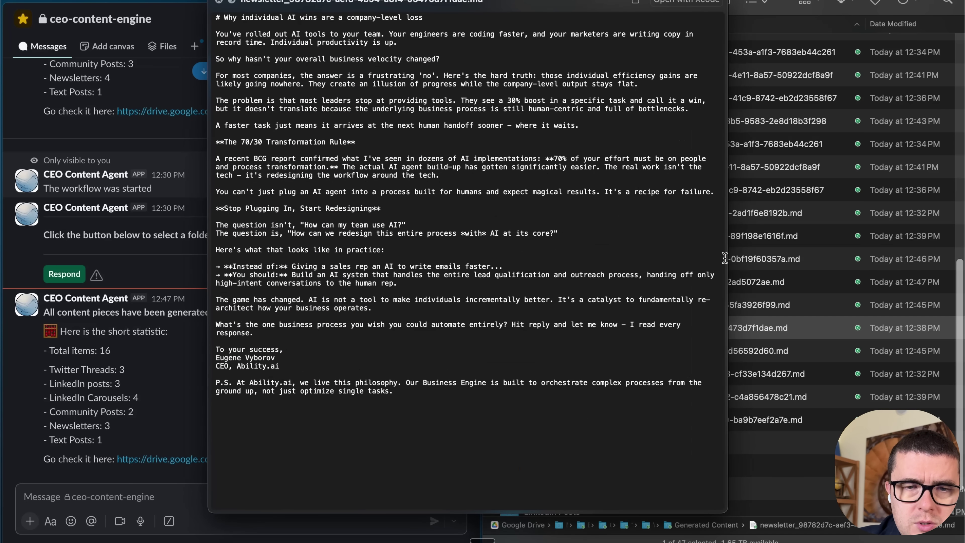
key("space")
key("Up")
- Open the linkedin_carousel_4eec6d91 PDF, page through its first four slides, and close it
scroll(675, 322, "up", 10)
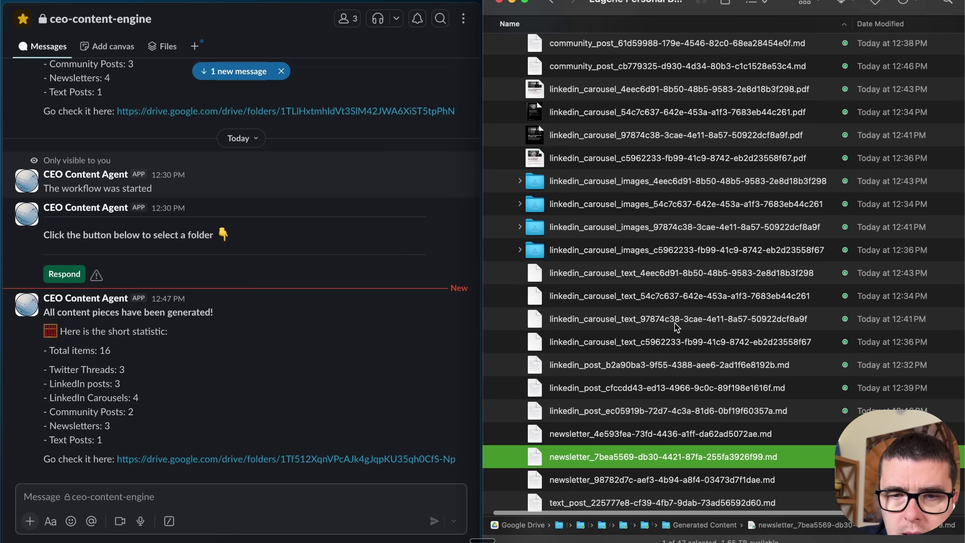
left_click(622, 247)
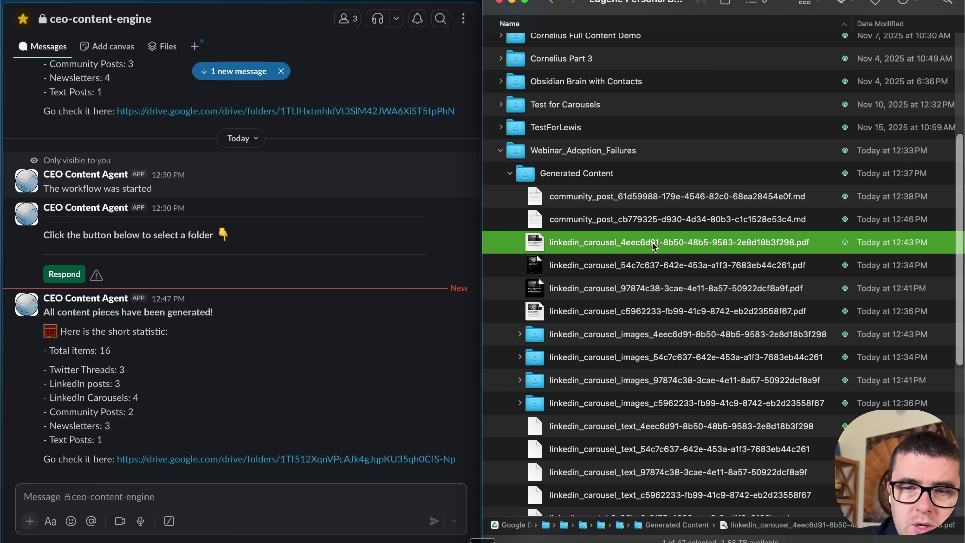
double_click(614, 243)
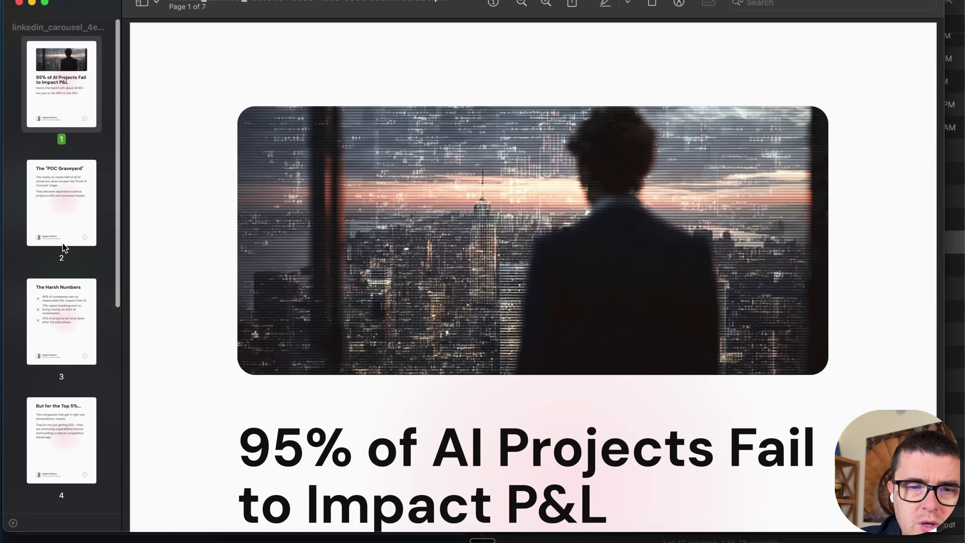
scroll(322, 263, "down", 20)
scroll(322, 264, "down", 20)
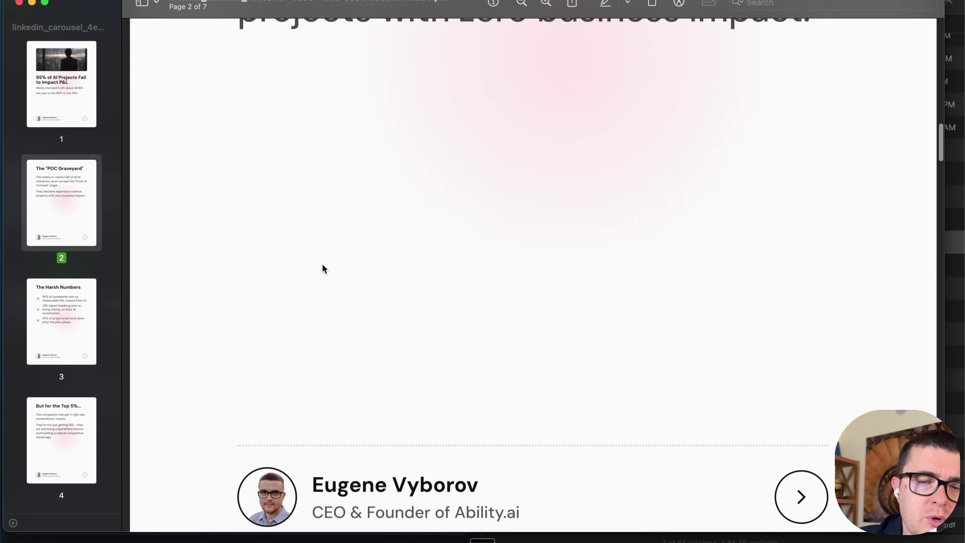
scroll(322, 263, "down", 15)
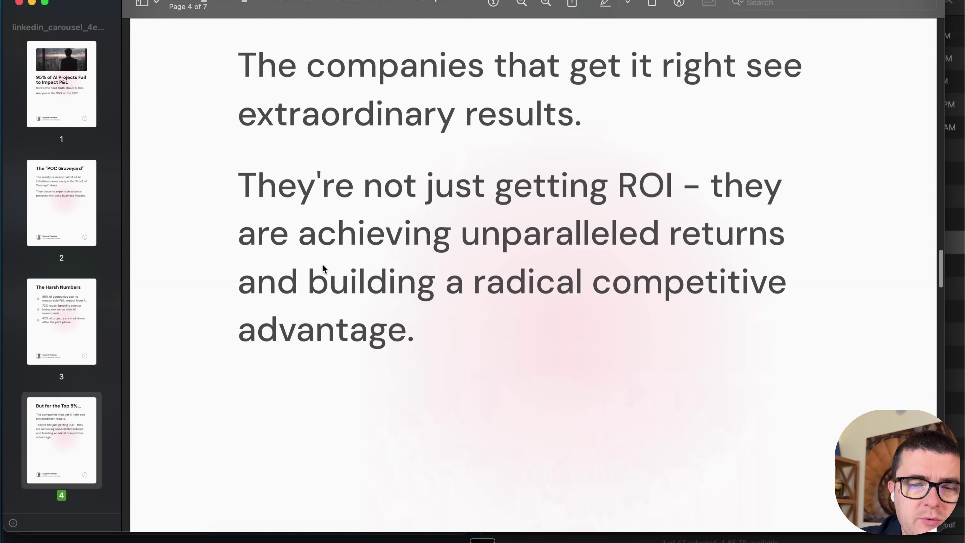
key("super+w")
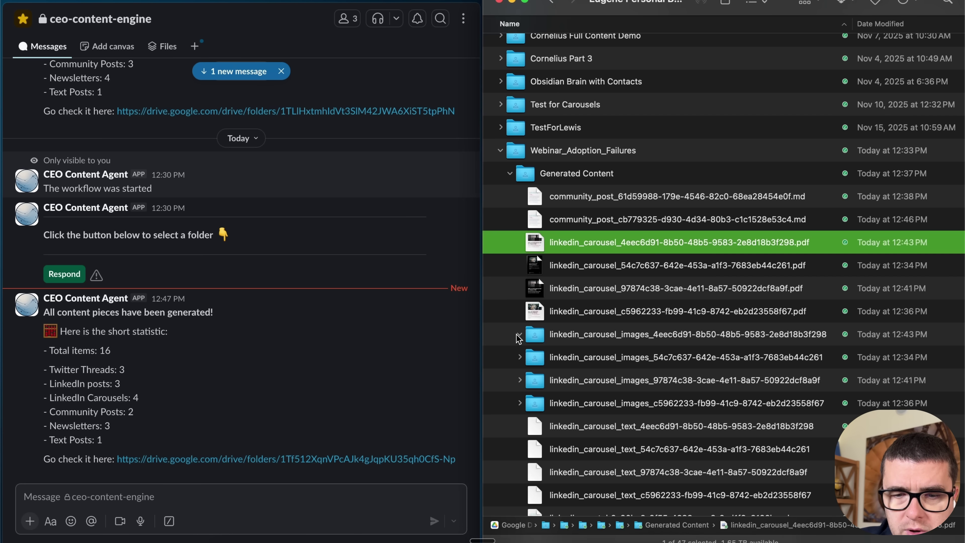
- Expand the linkedin_carousel_images folders 4eec6d91, 97874c38 and c5962233 to show their slide images
left_click(519, 335)
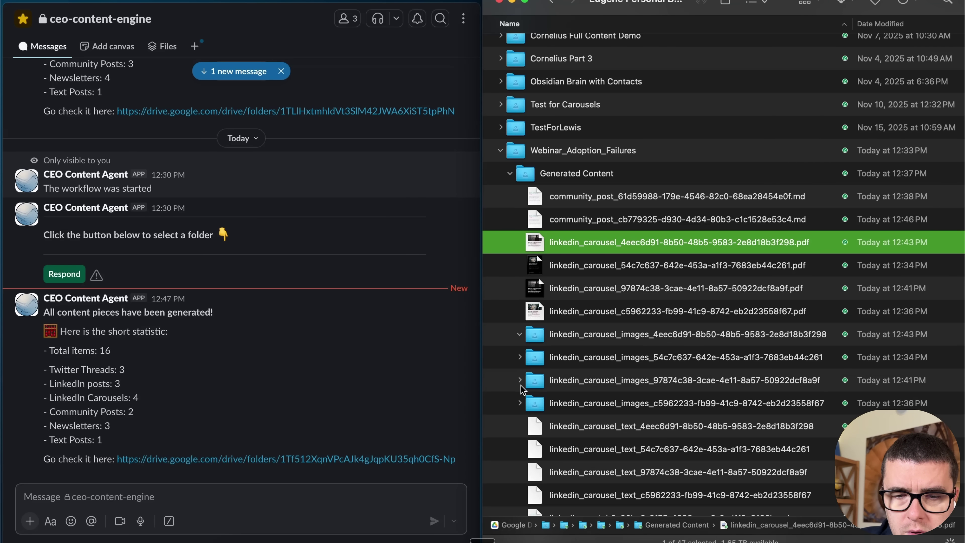
left_click(519, 402)
scroll(582, 351, "down", 5)
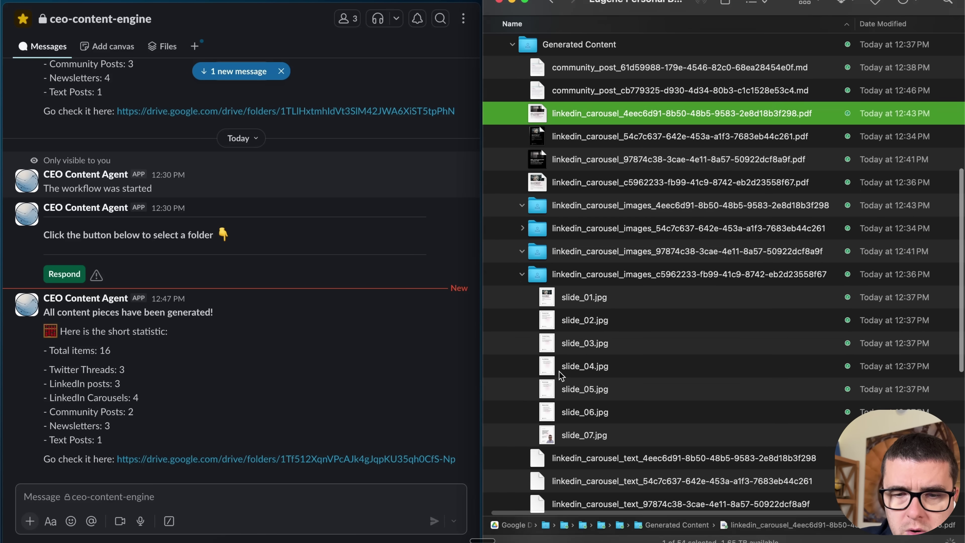
- Preview the carousel images slide_01.jpg to slide_05.jpg in the linkedin_carousel_images_c5962233 folder, and close the preview
left_click(629, 302)
key("space")
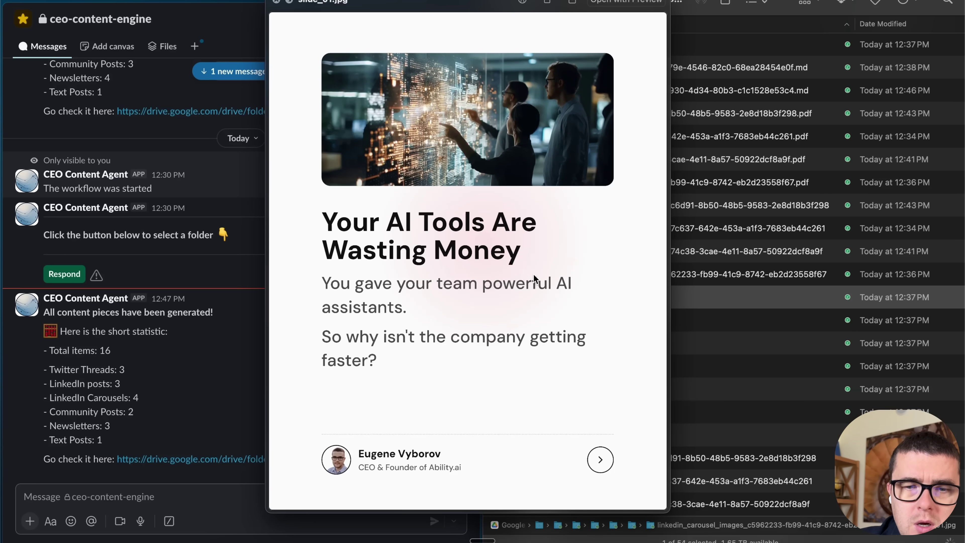
key("Down")
key("Down")
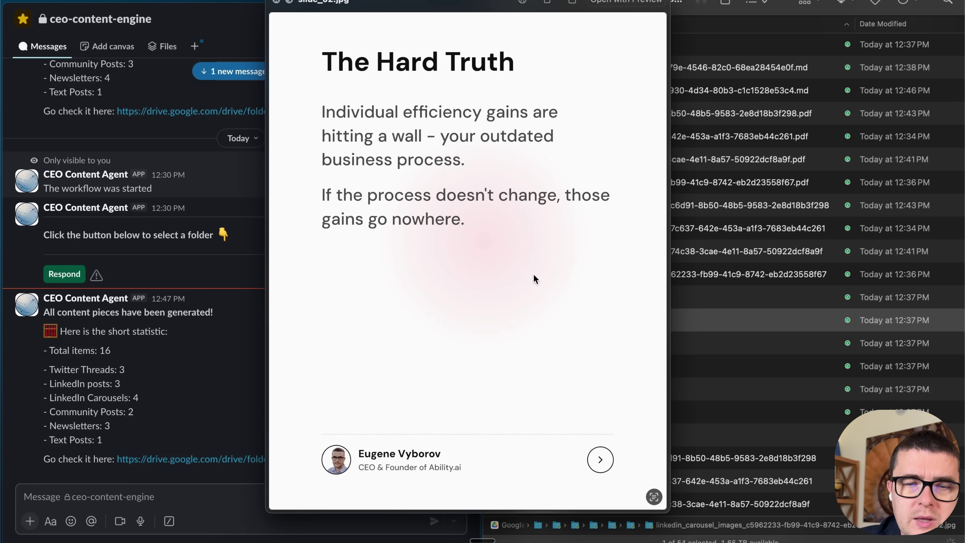
key("Up")
key("Up")
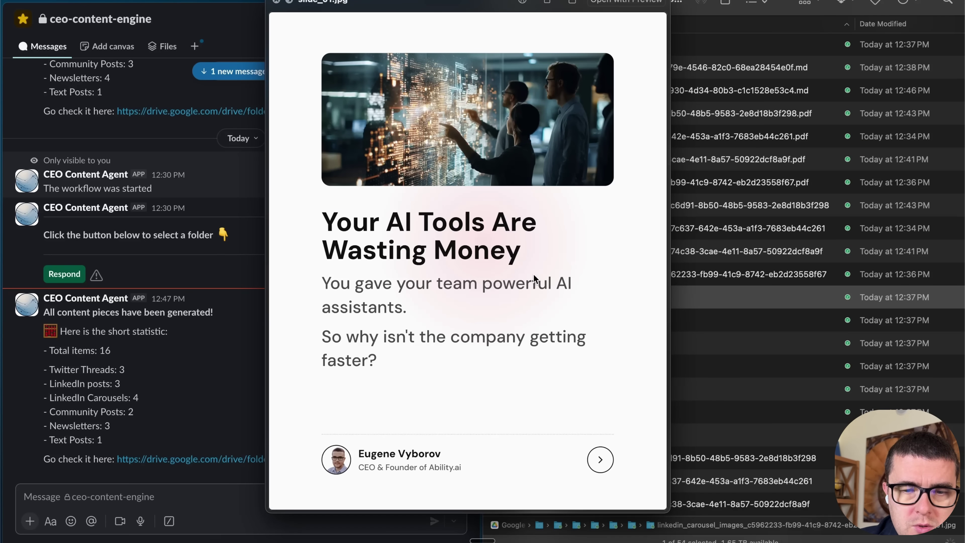
key("Down")
key("Down")
key("Down")
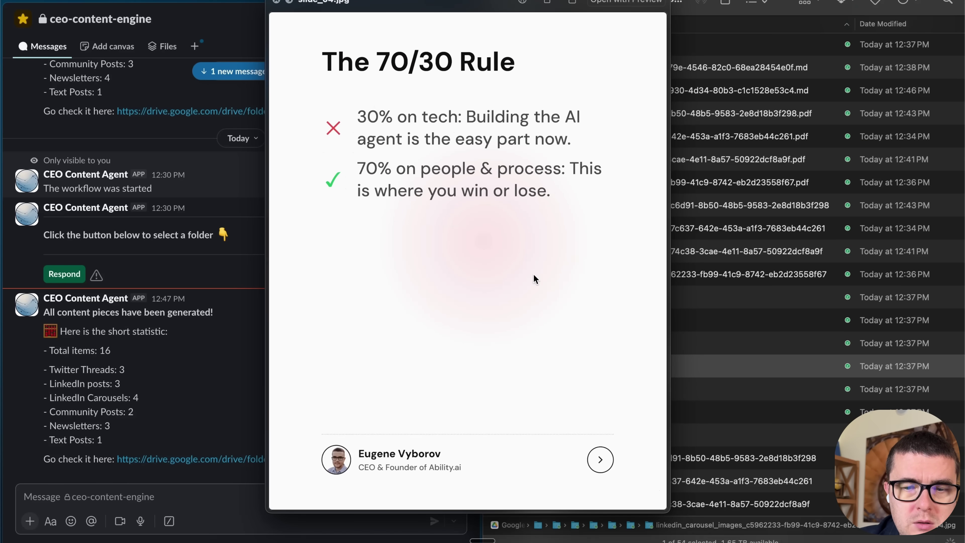
key("Down")
key("space")
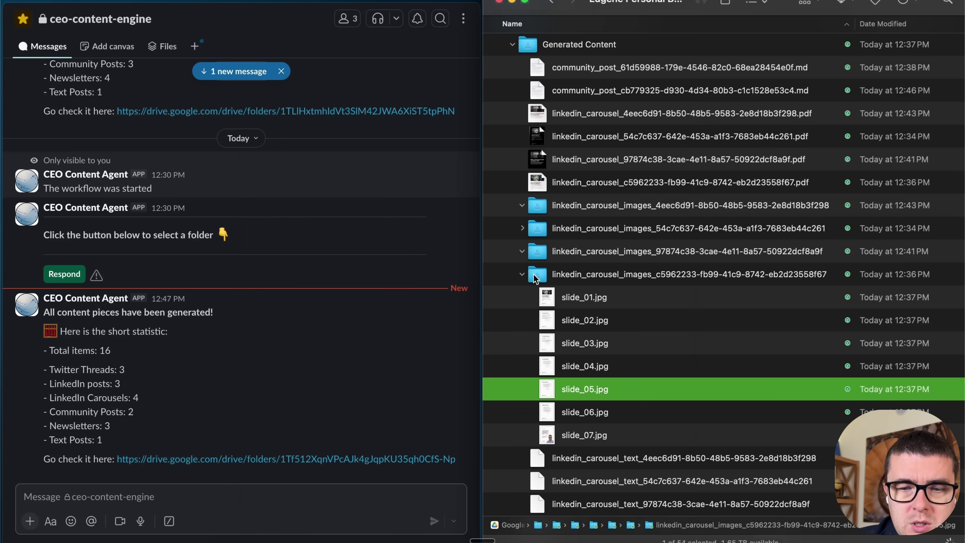
- Preview the carousel images slide_06.jpg and slide_07.jpg in the linkedin_carousel_images_c5962233 folder, and close the preview
key("Down")
key("space")
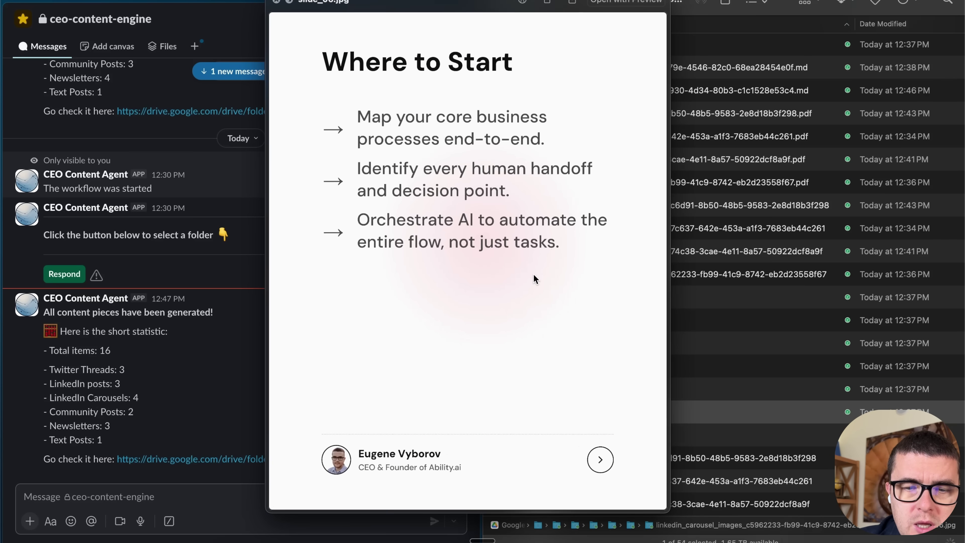
key("Down")
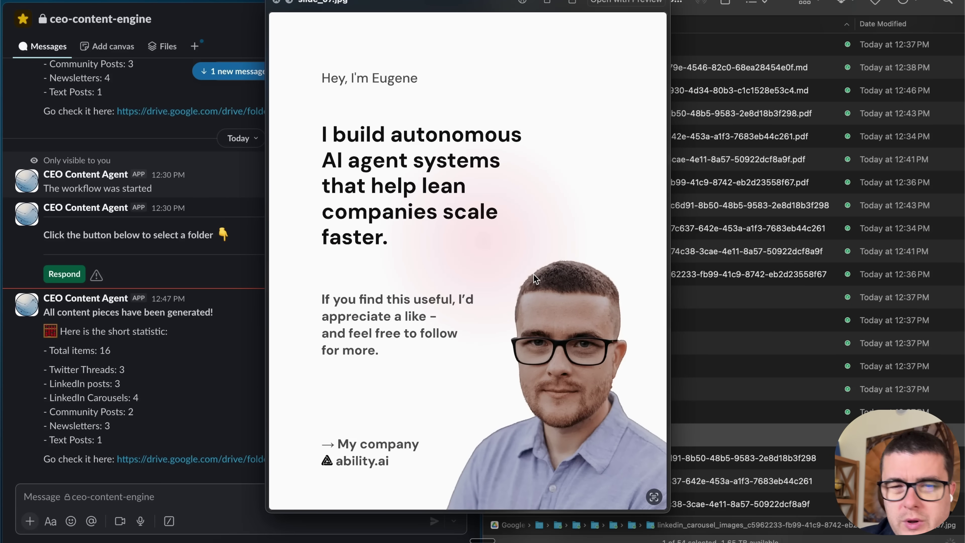
key("space")
- Collapse the linkedin_carousel_images_c5962233 folder
key("Up")
key("Up")
key("Up")
key("Up")
key("Up")
key("Up")
key("Up")
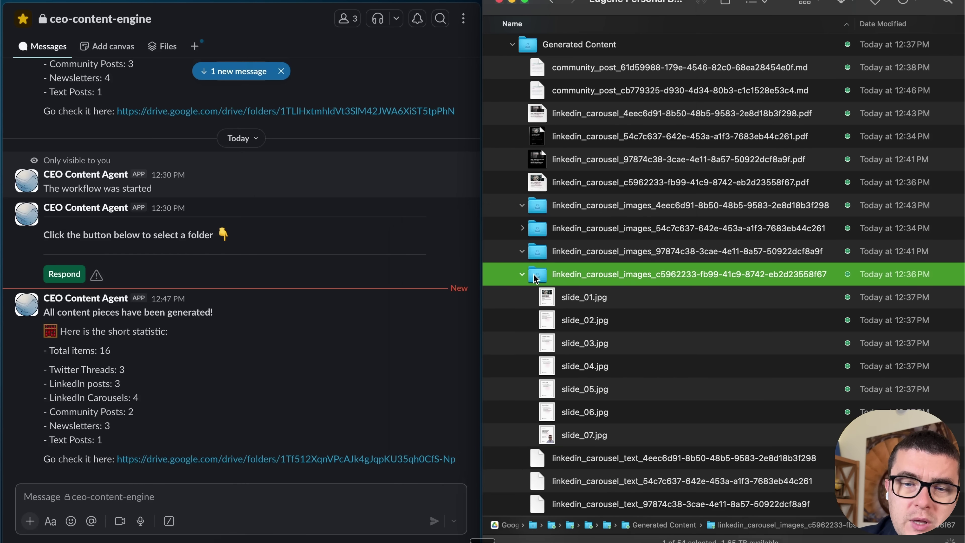
key("Left")
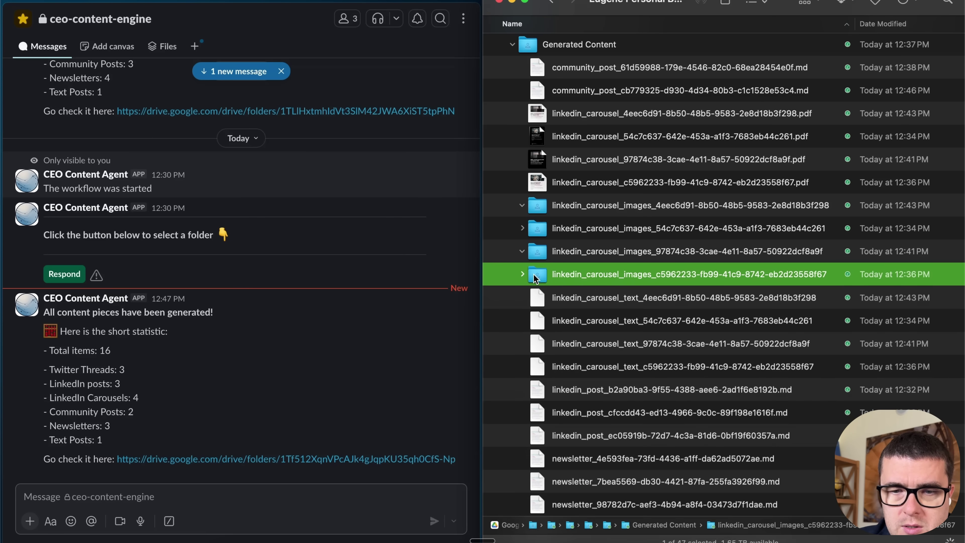
- Preview the linkedin_carousel_97874c38 PDF and view its "The 'POC Graveyard'" and "The Harsh Numbers" slides
key("Up")
key("Up")
key("Up")
key("Up")
key("Up")
key("space")
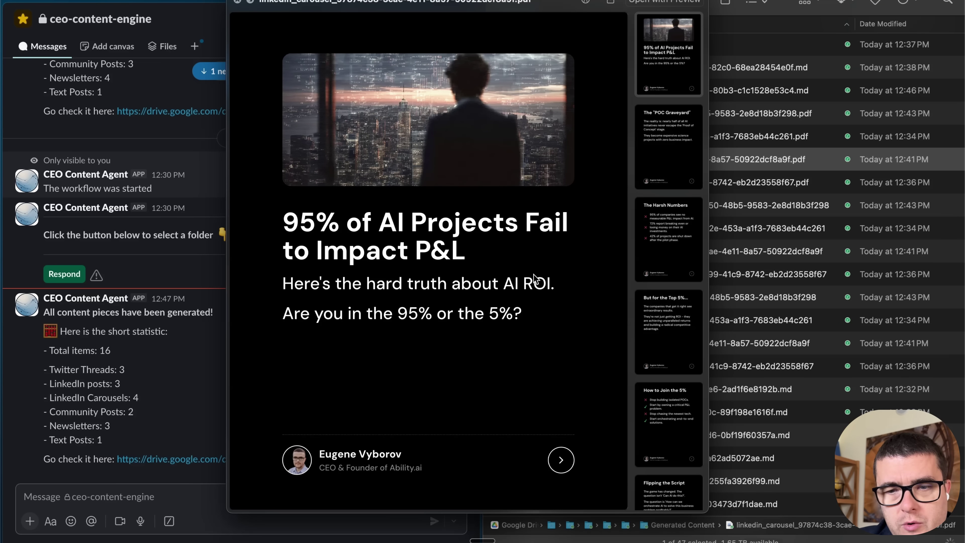
left_click(677, 176)
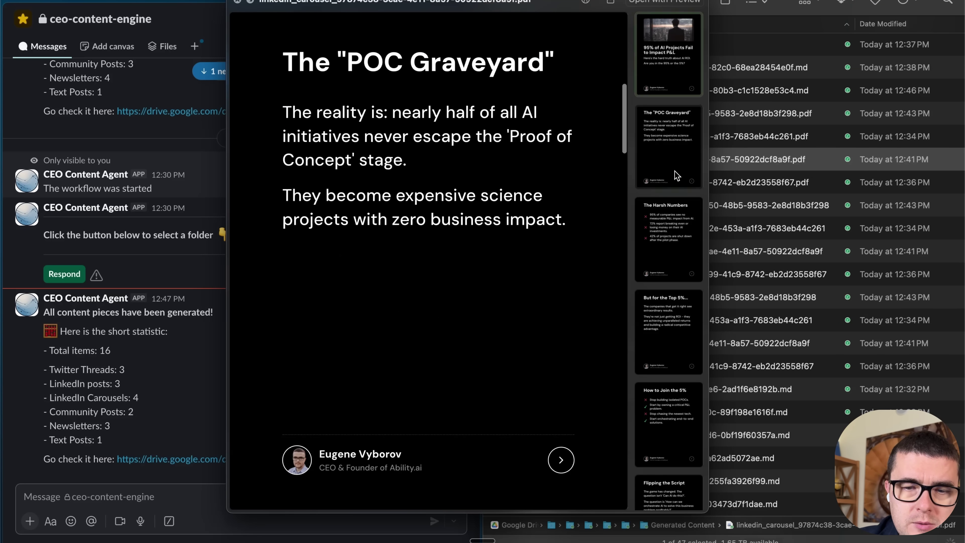
left_click(667, 239)
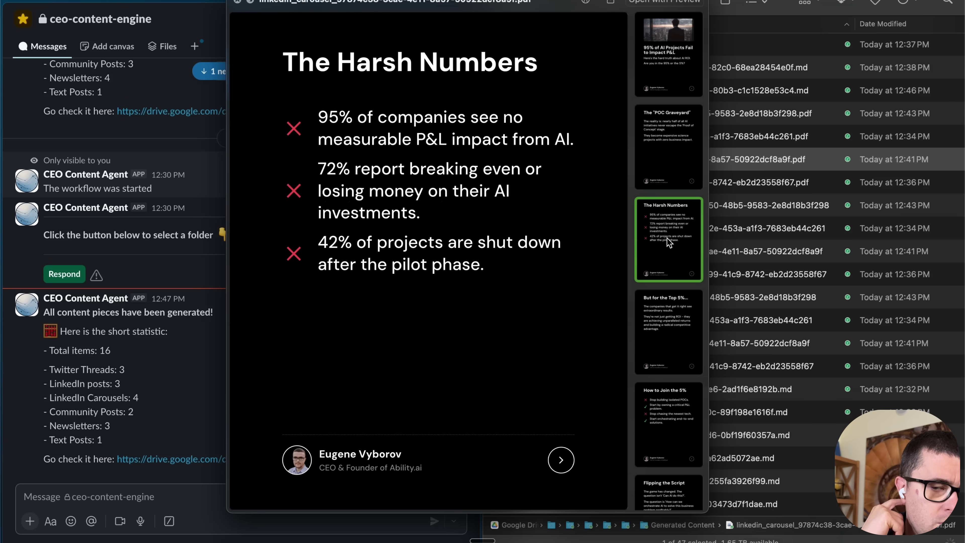
- Page through the remaining slides of the previewed carousel, including "Flipping the Script", and close the preview
key("Down")
key("Down")
key("Down")
key("Down")
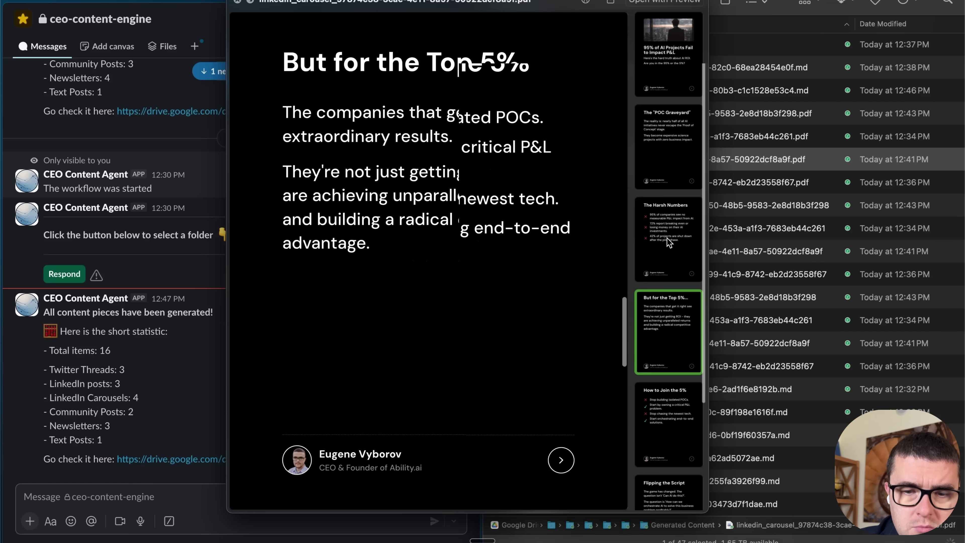
key("Up")
key("Up")
key("Up")
key("Up")
key("Up")
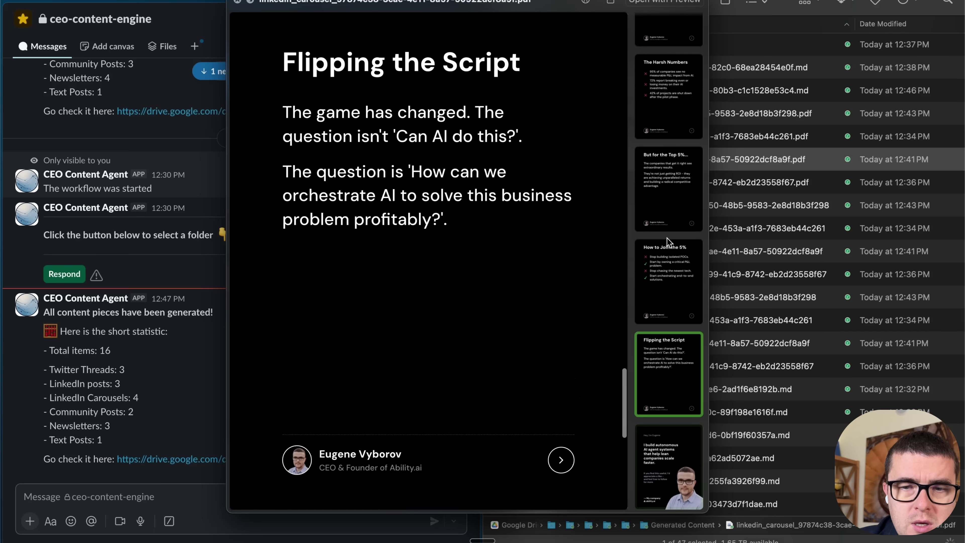
key("space")
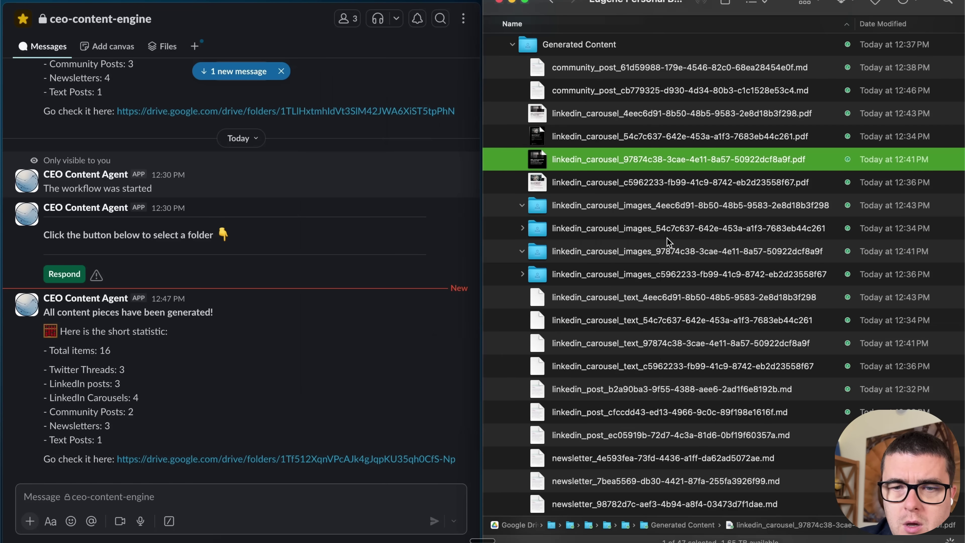
- Browse the generated files from the carousel PDFs down to the linkedin_post files
key("Up")
key("Down")
key("Down")
key("Down")
key("Down")
key("Down")
key("Down")
key("Down")
key("Down")
key("Down")
key("Down")
key("Down")
key("Down")
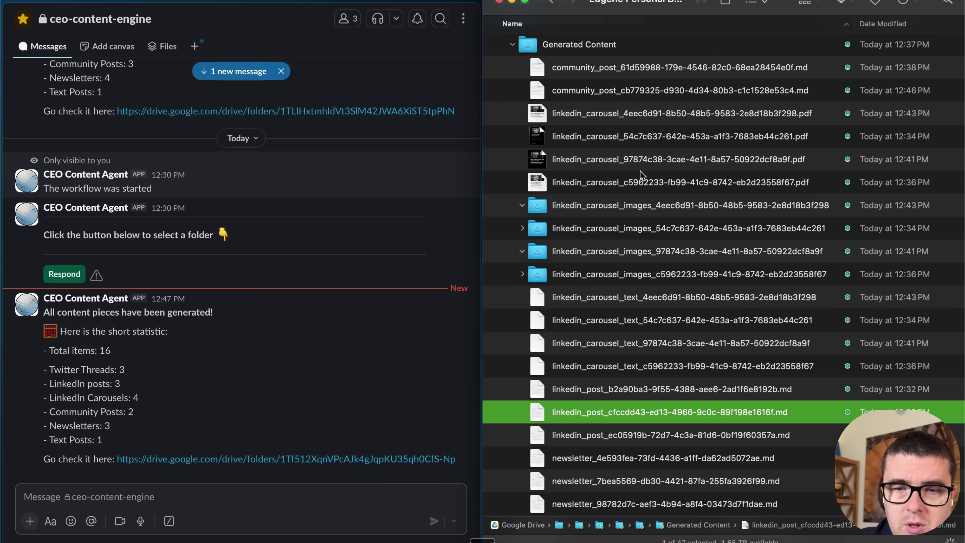
- Preview the carousel PDFs from c5962233 up to 54c7c637, and close the preview
left_click(643, 179)
key("space")
key("Up")
key("Up")
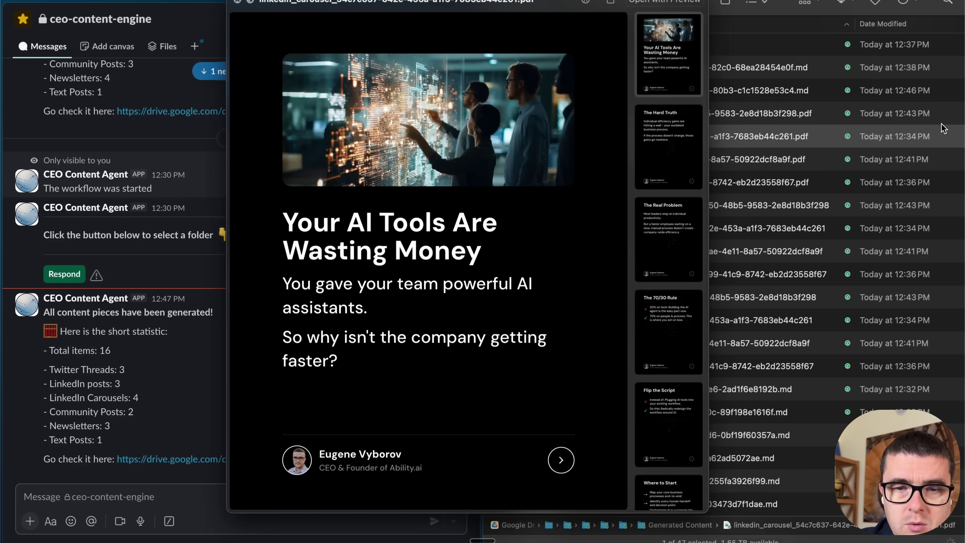
key("space")
- Collapse the linkedin_carousel_images_4eec6d91 folder and the Generated Content folder under Webinar_Adoption_Failures
key("Left")
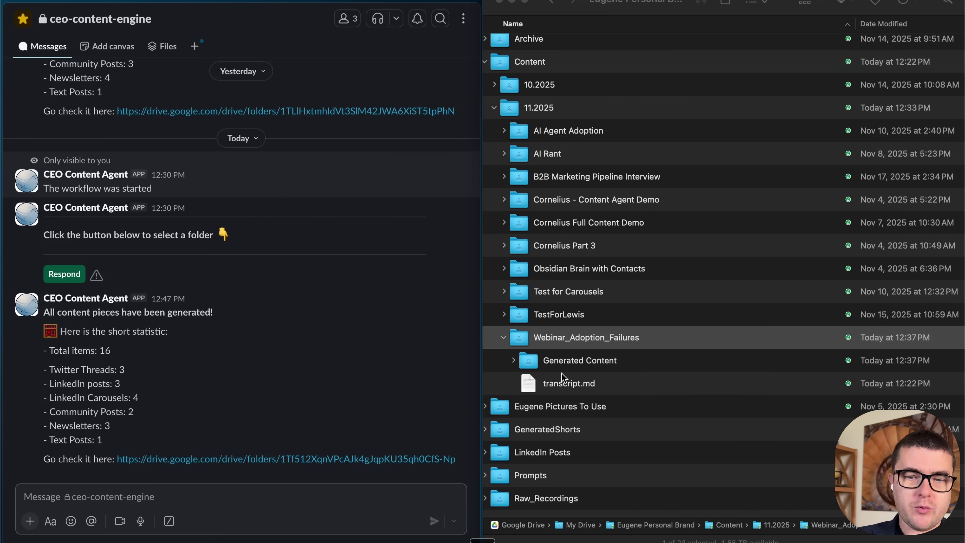
left_click(513, 359)
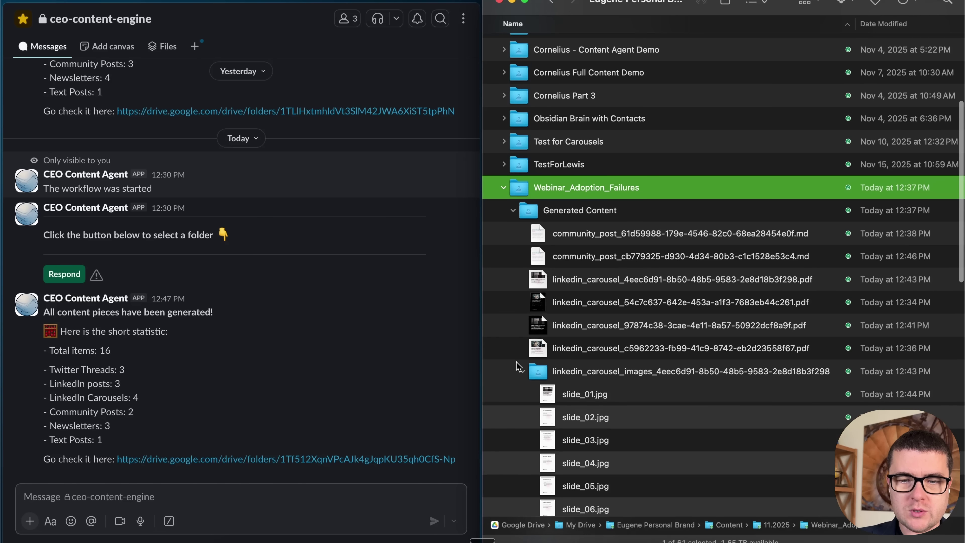
left_click(523, 371)
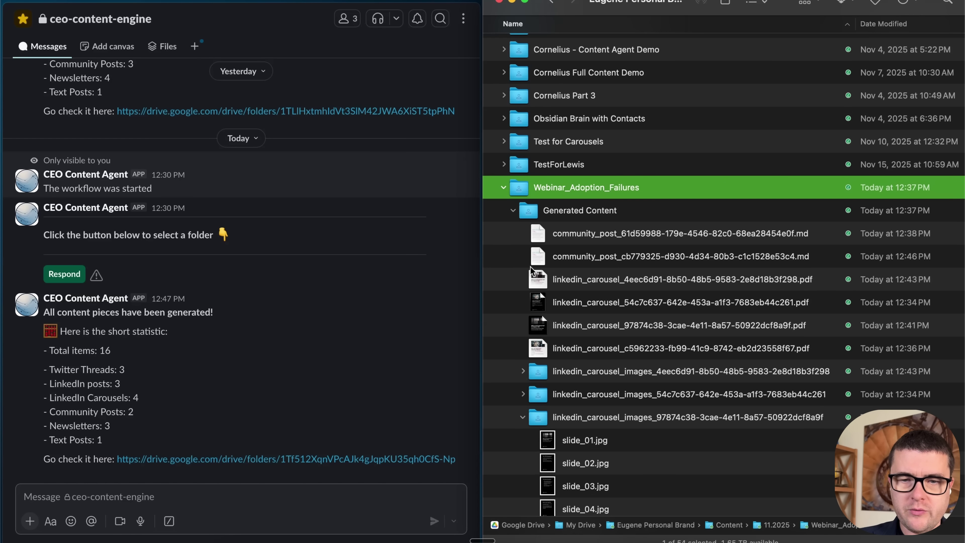
left_click(513, 210)
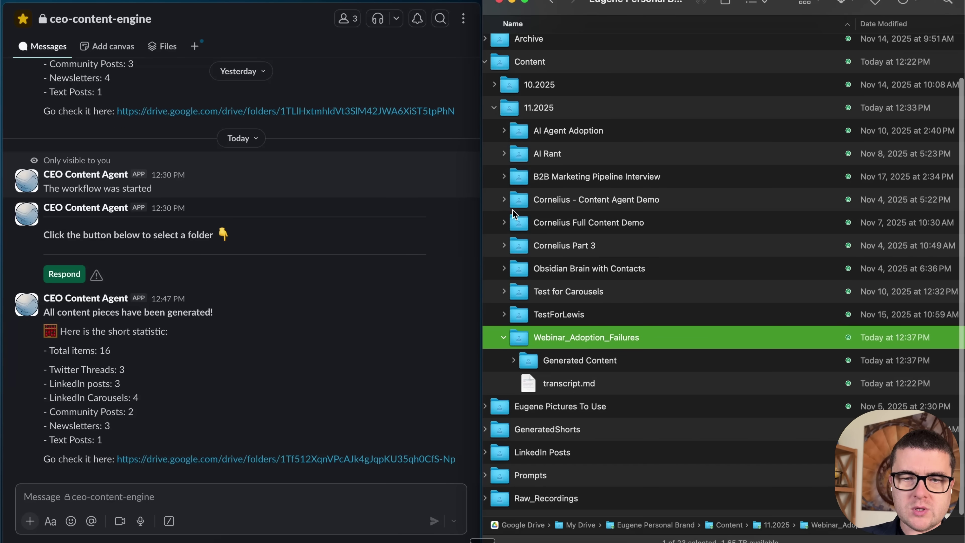
- Run the CEO Content Agent's /schedule command in the ceo-content-engine Slack channel
left_click(144, 495)
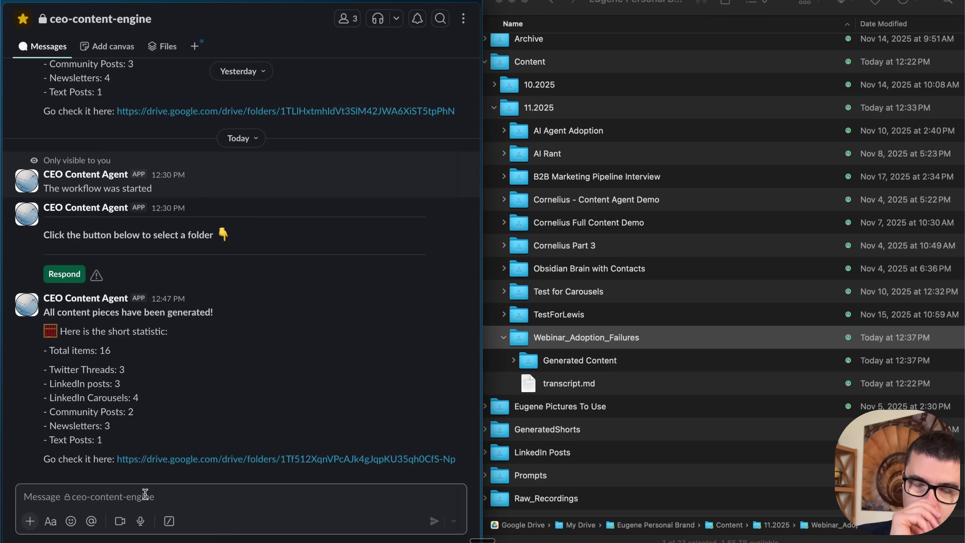
type("/")
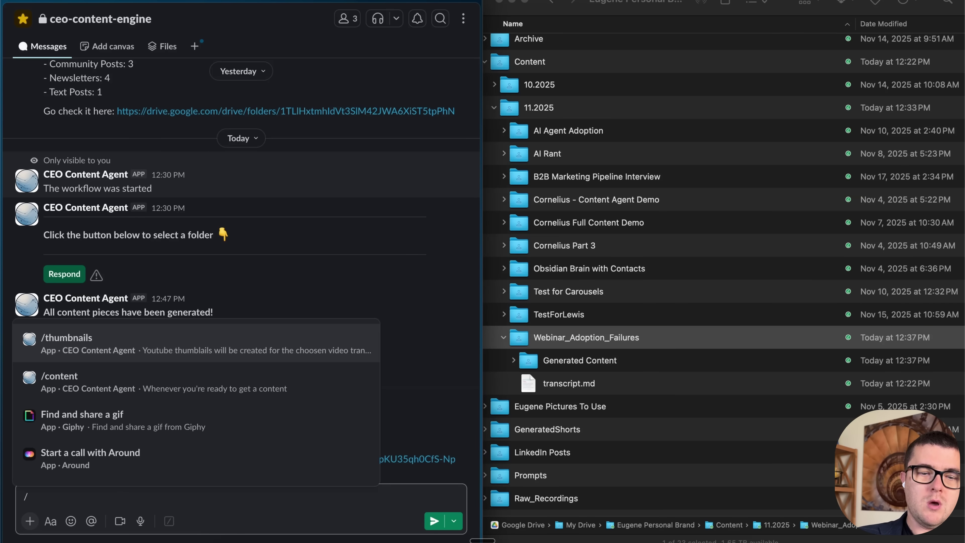
type("sch")
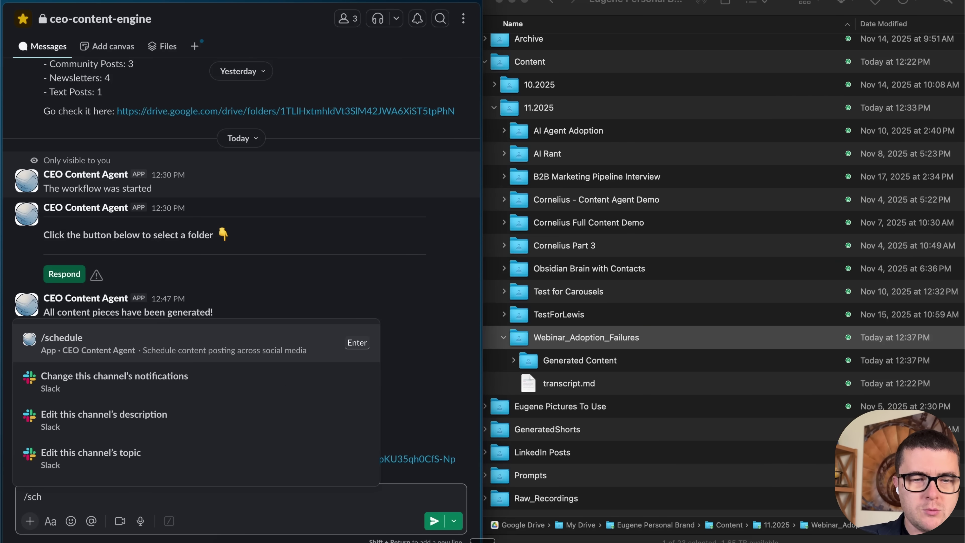
key("Return")
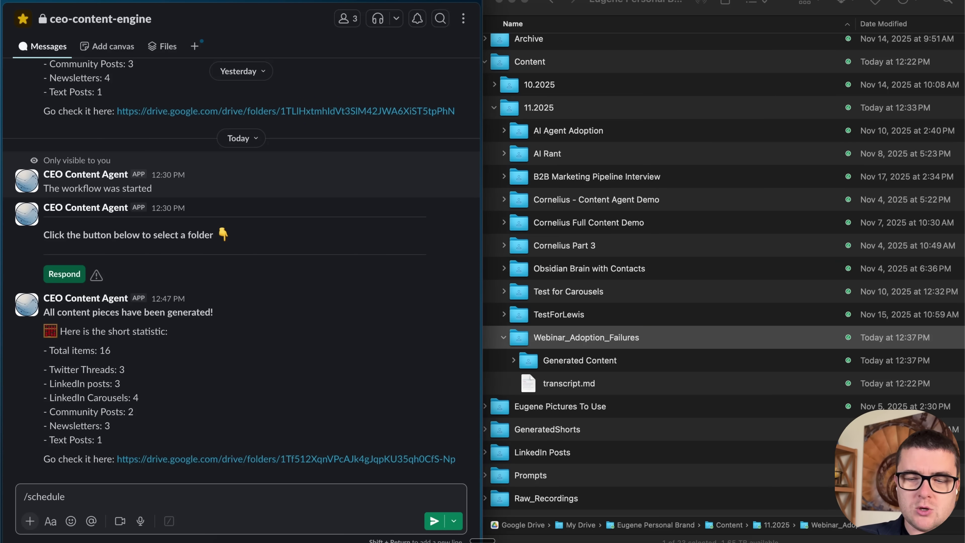
key("Return")
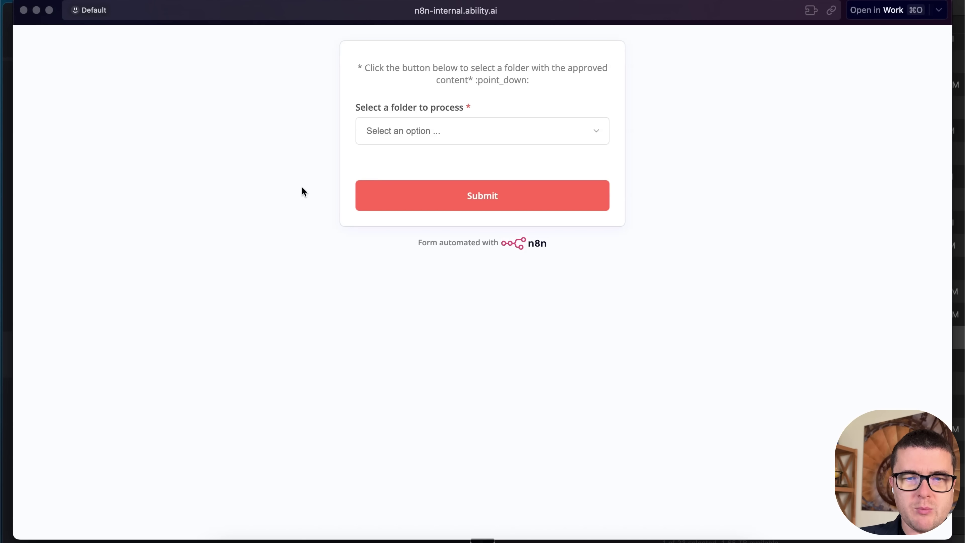
- Select the folder with the approved content in the n8n form, submit it, and close the form page
left_click(442, 140)
left_click(445, 145)
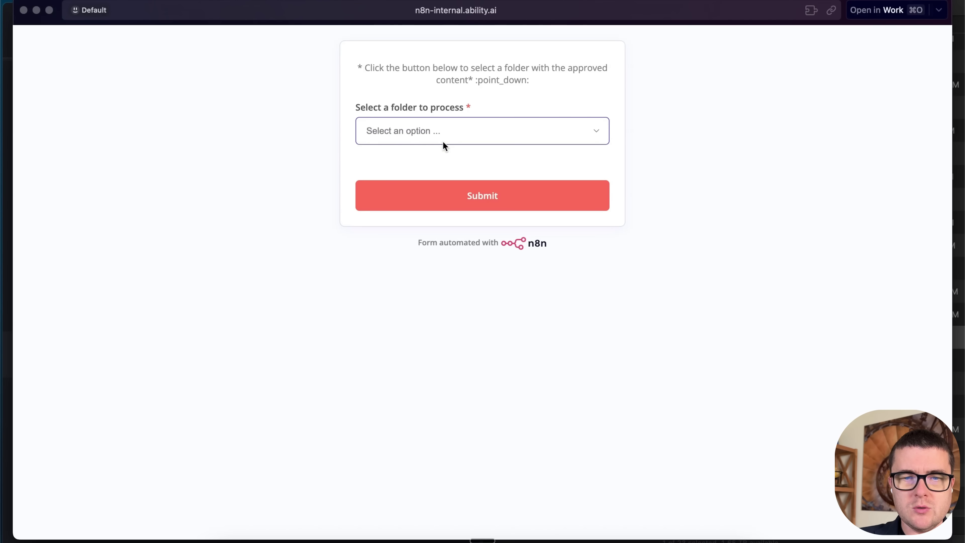
left_click(500, 195)
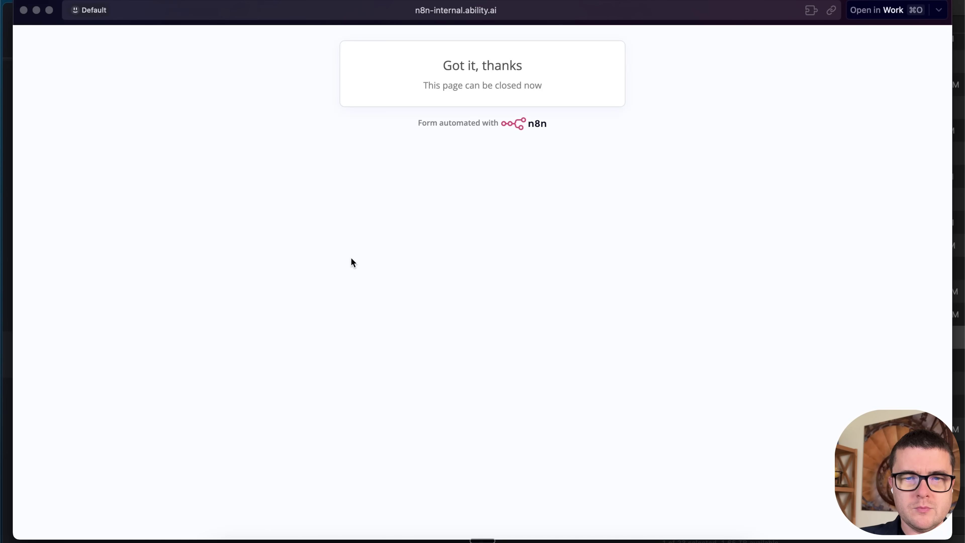
key("super+w")
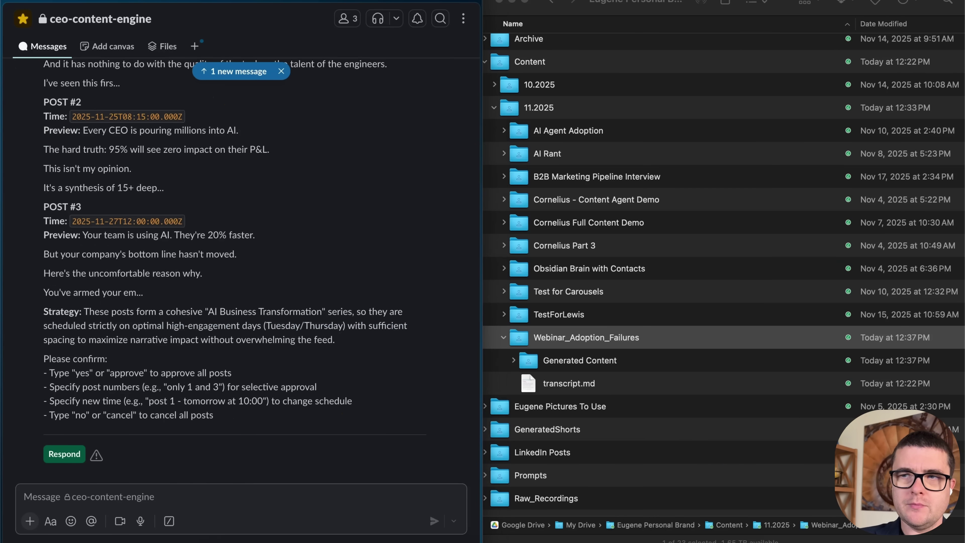
- Examine the agent's proposed LinkedIn posts, times, strategy and confirmation options in Slack, and expand the Generated Content folder
scroll(336, 328, "up", 6)
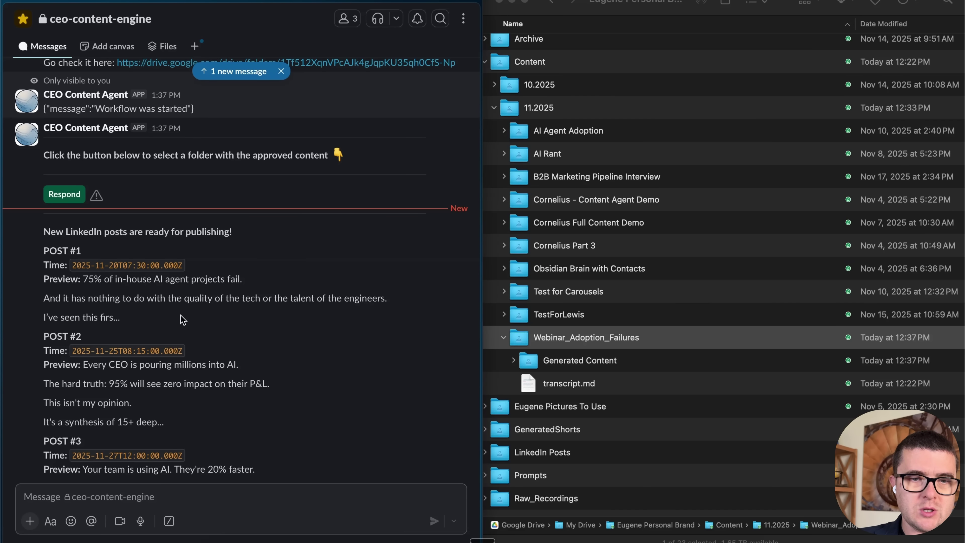
scroll(181, 315, "down", 1)
scroll(112, 296, "down", 6)
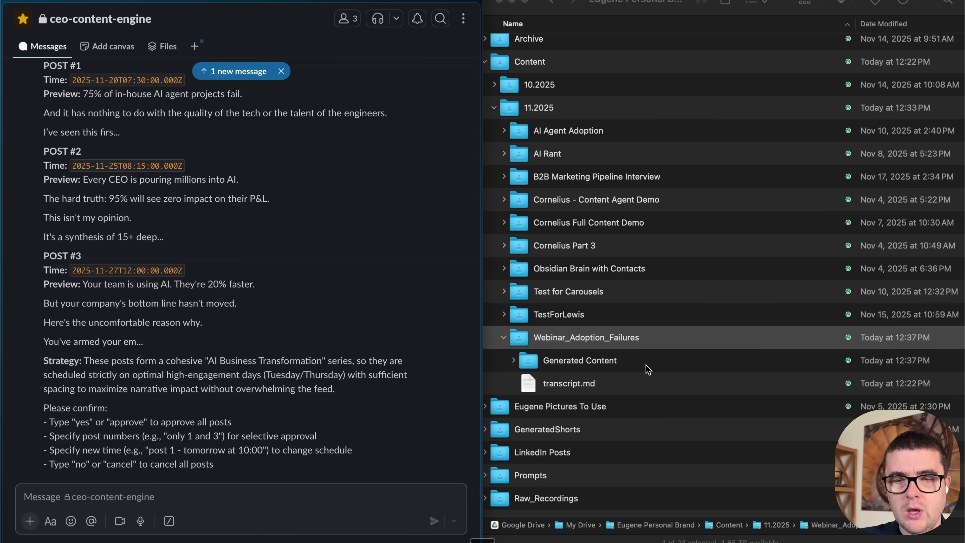
left_click(513, 360)
scroll(648, 342, "down", 5)
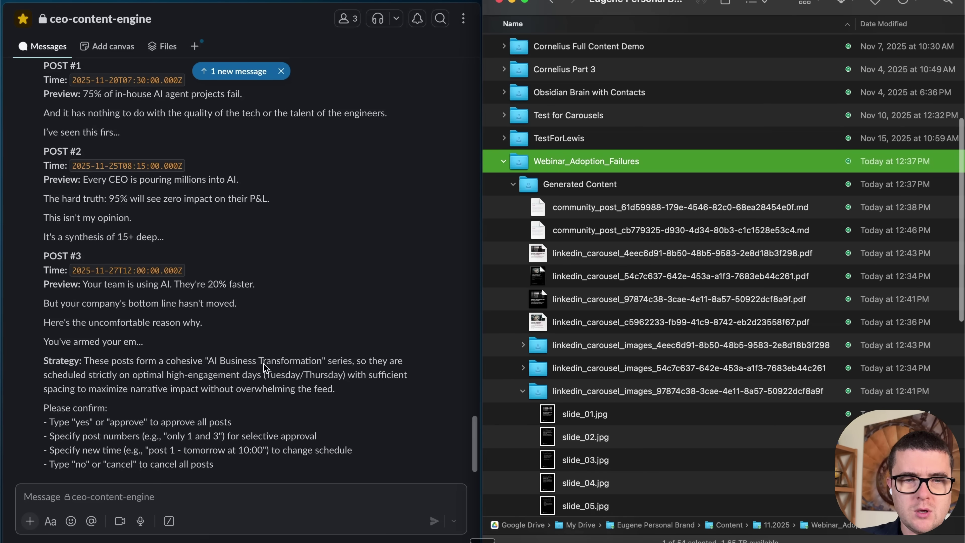
scroll(265, 367, "down", 2)
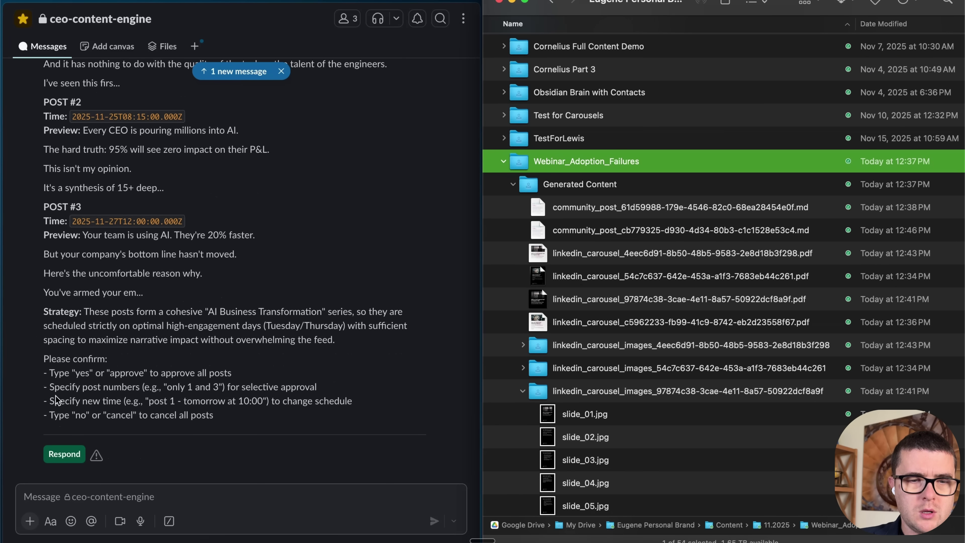
- Open the response form for the LinkedIn posts and examine the scheduled times, strategy and approval options
left_click(65, 454)
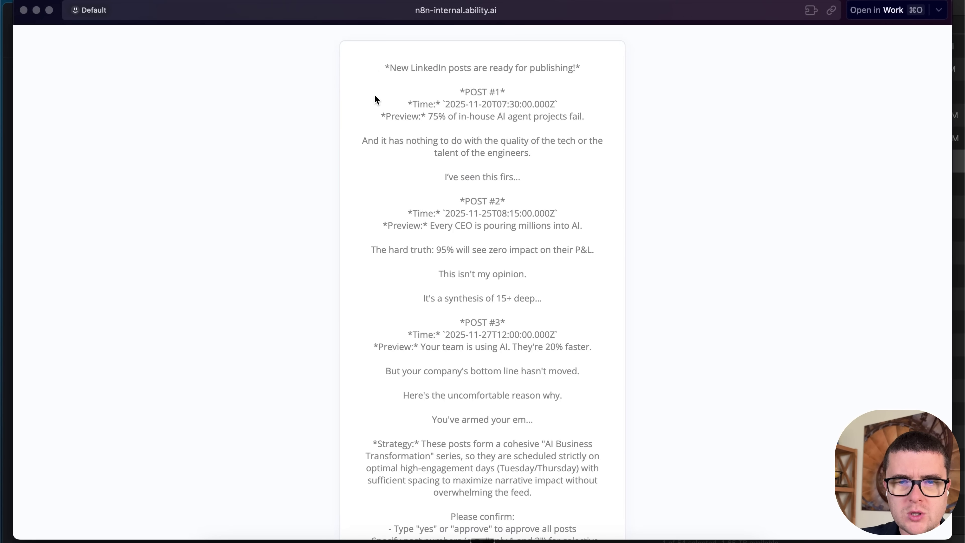
scroll(418, 342, "down", 5)
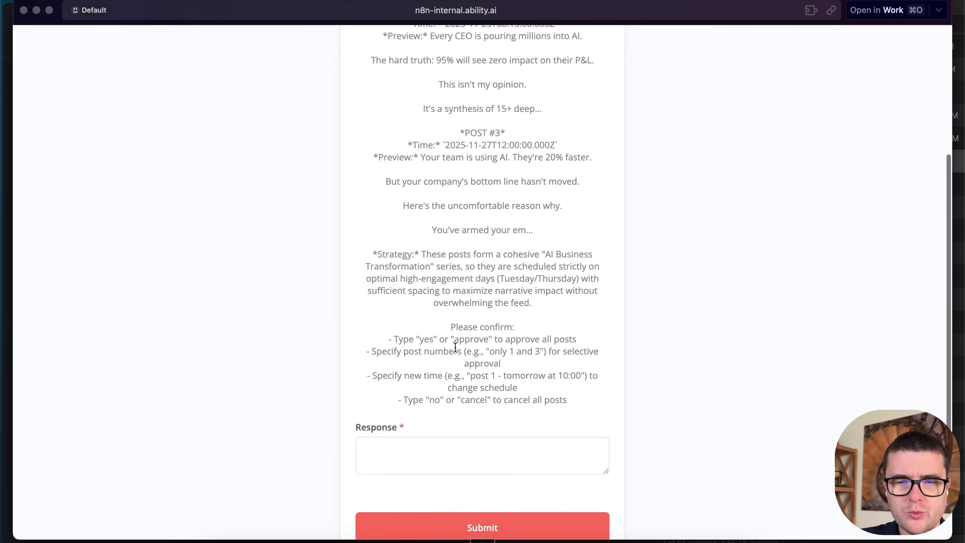
left_click(414, 437)
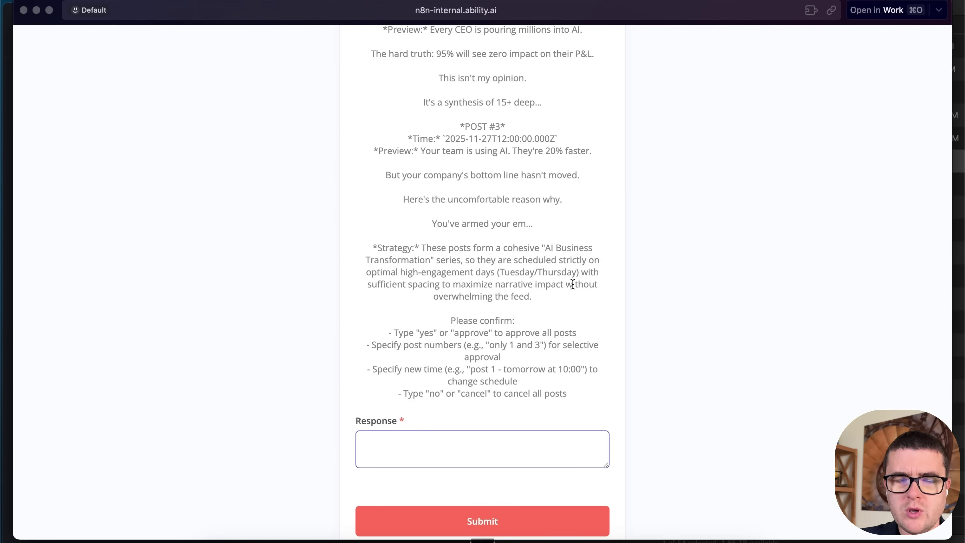
scroll(572, 284, "up", 5)
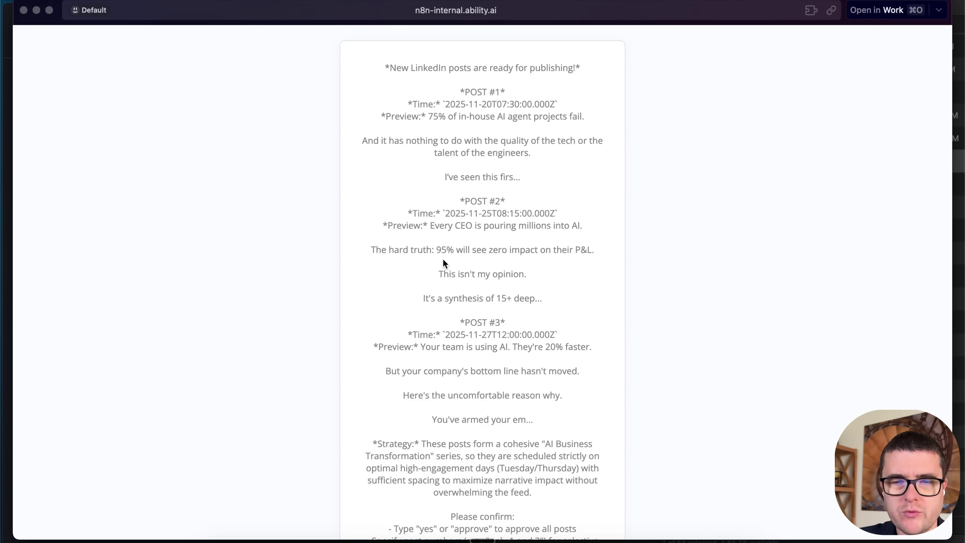
scroll(442, 262, "down", 3)
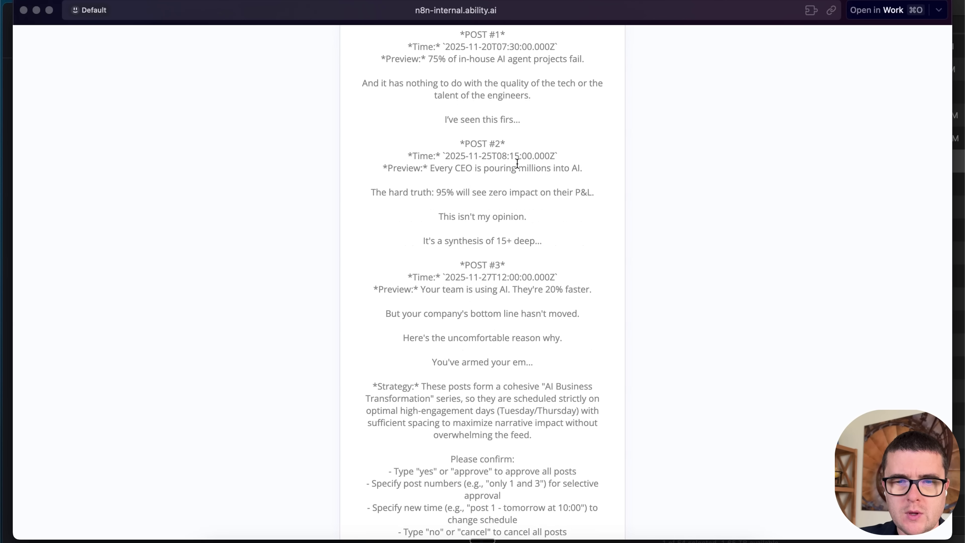
scroll(517, 163, "up", 1)
scroll(517, 163, "down", 5)
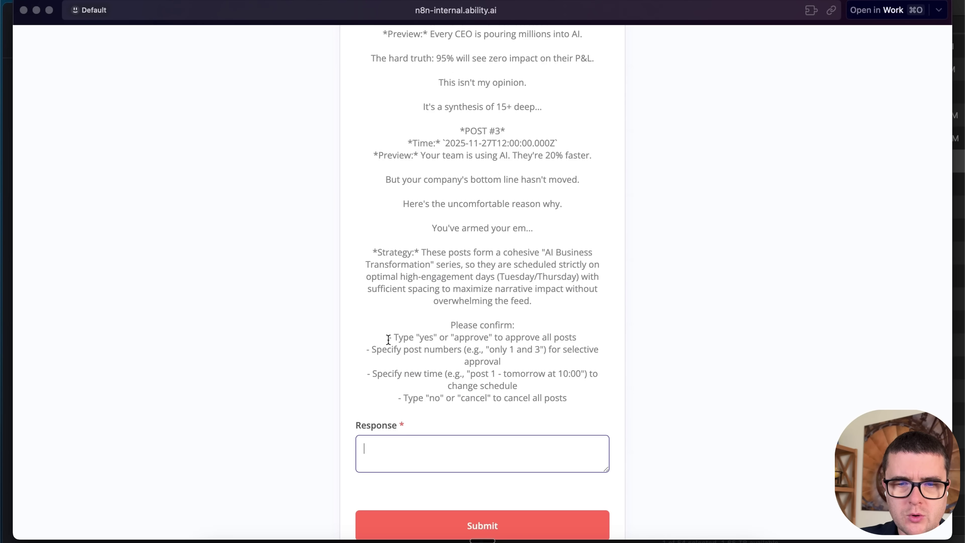
left_click_drag(388, 339, 454, 338)
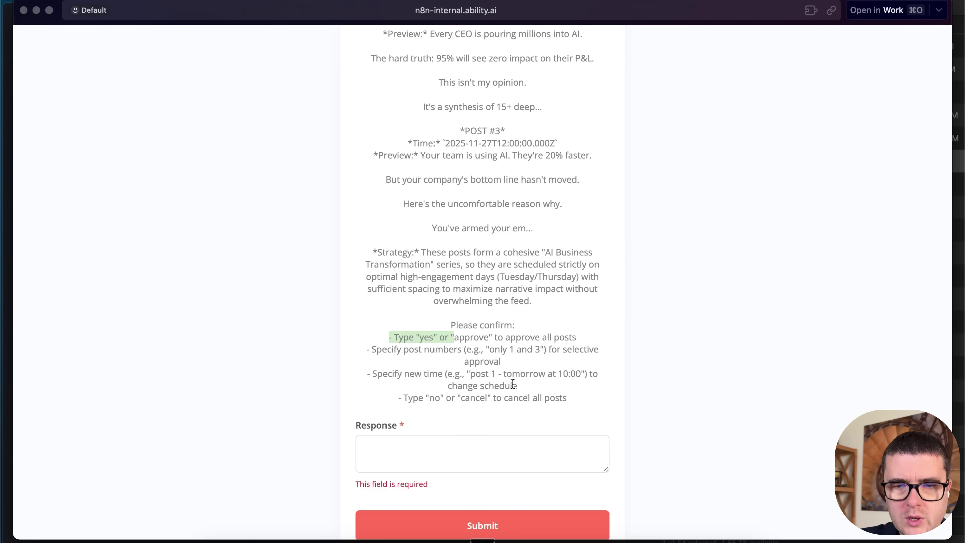
- Submit the LinkedIn response form with "approve post 1 and ignore others" and close the form page
scroll(493, 384, "up", 5)
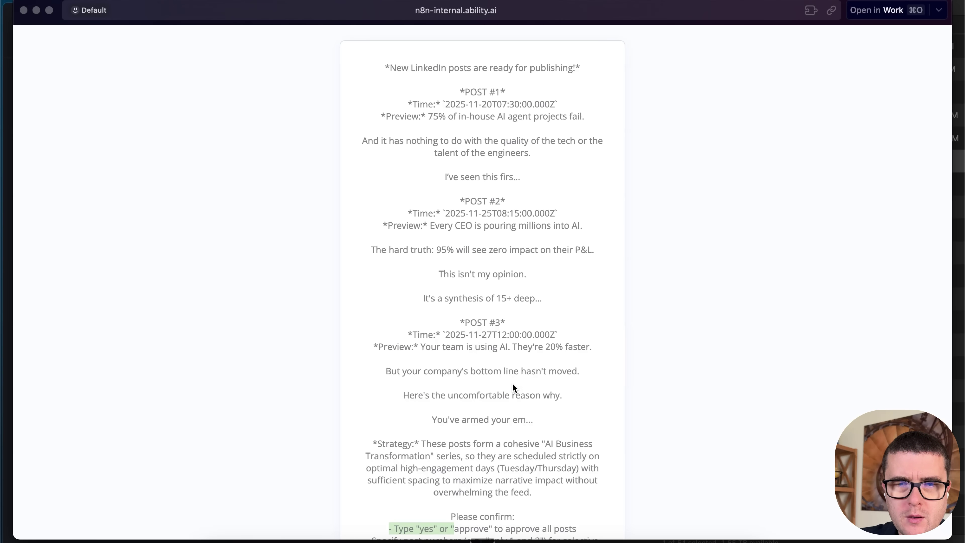
scroll(512, 383, "down", 5)
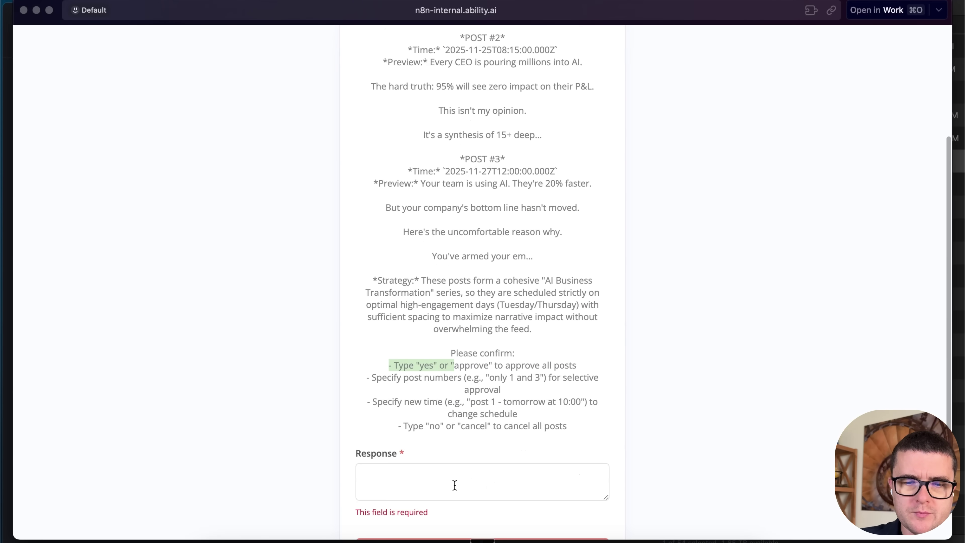
left_click(455, 484)
type("approve ")
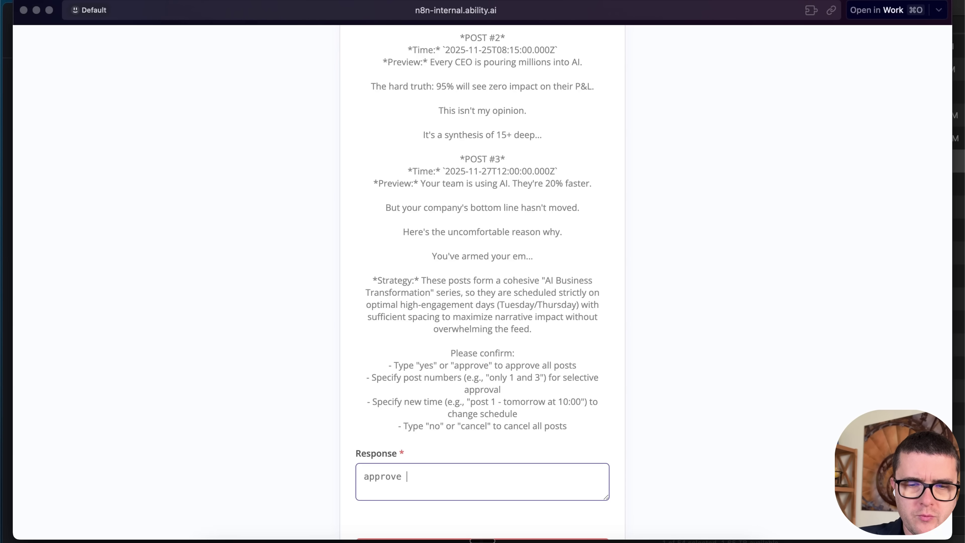
type("post 1 and ignore oithers")
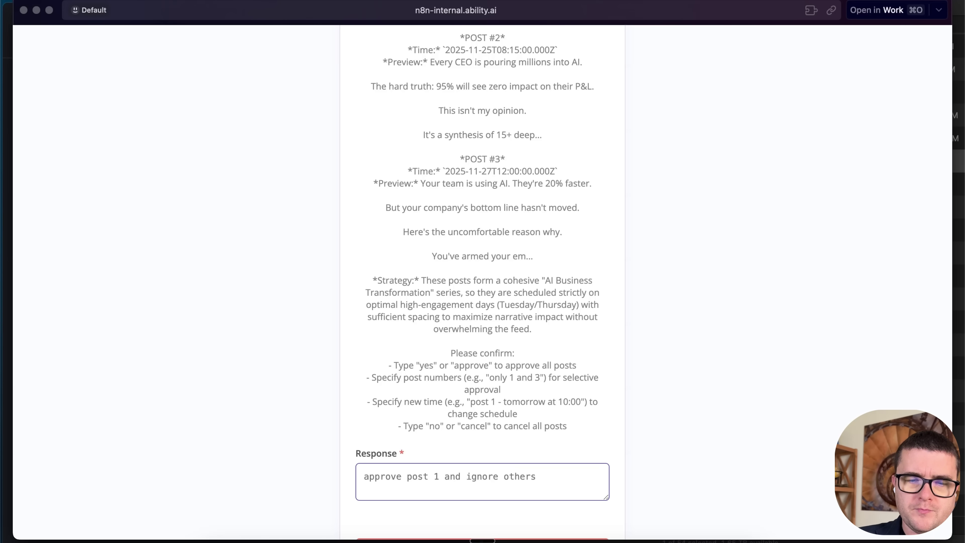
scroll(566, 472, "down", 3)
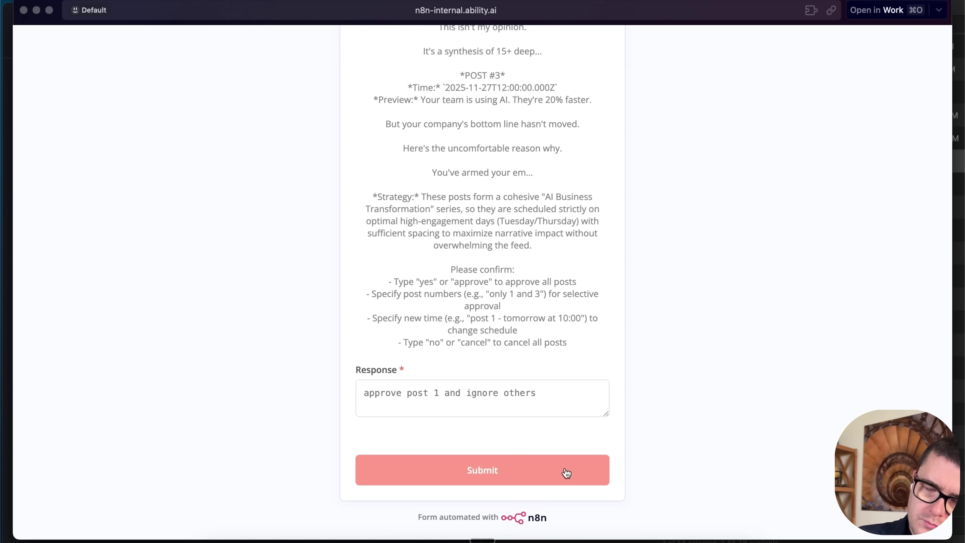
left_click(566, 473)
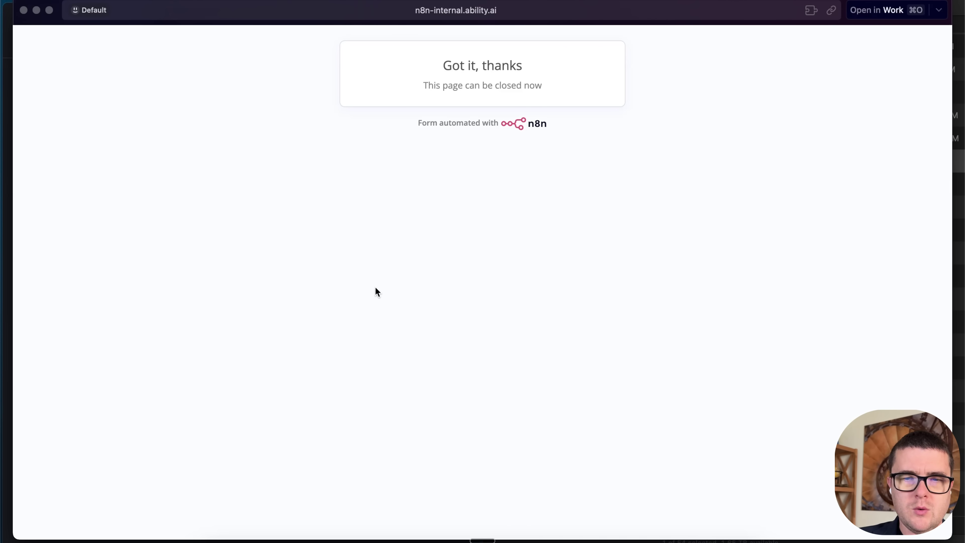
key("super+w")
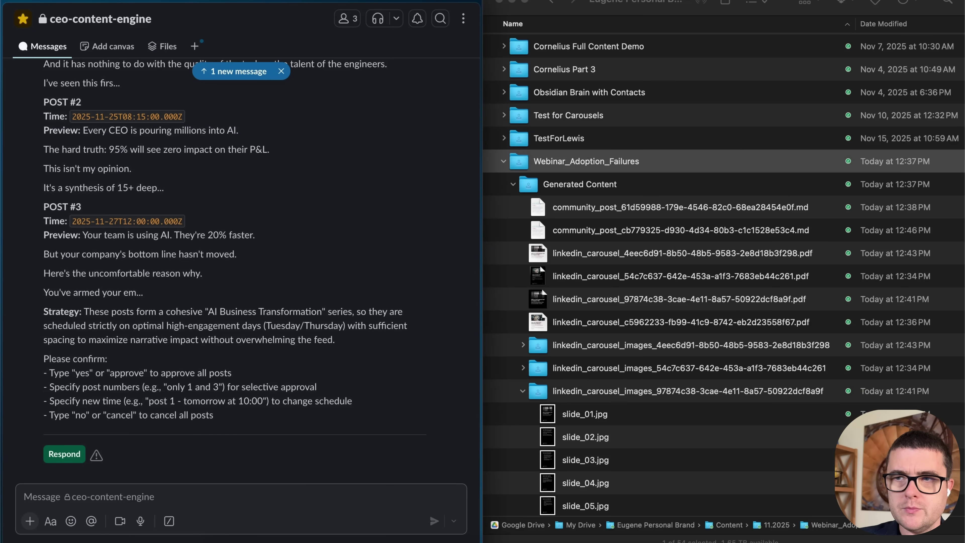
- Review the proposed Twitter threads in Slack, submit their response form with "I approve all 3", and close the form page
scroll(344, 301, "up", 1)
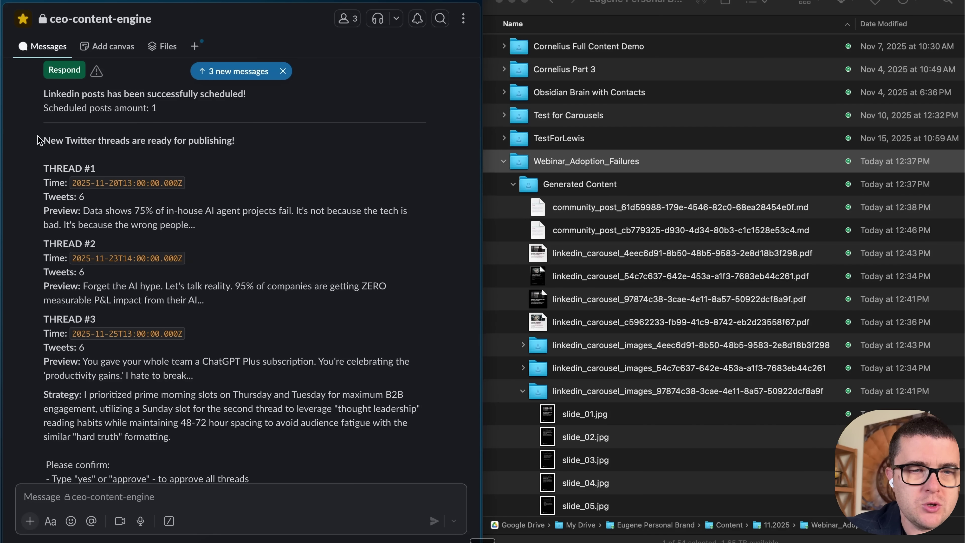
scroll(207, 326, "down", 4)
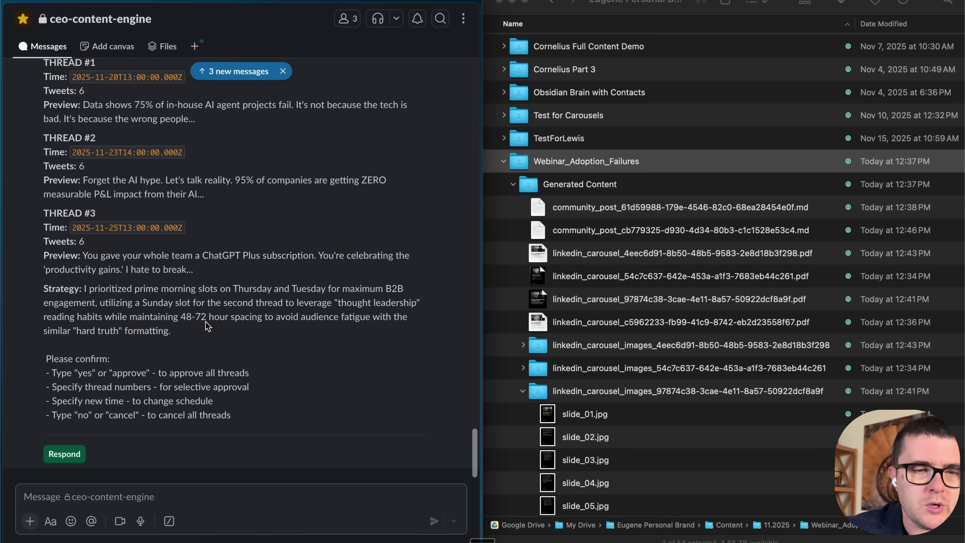
left_click(64, 453)
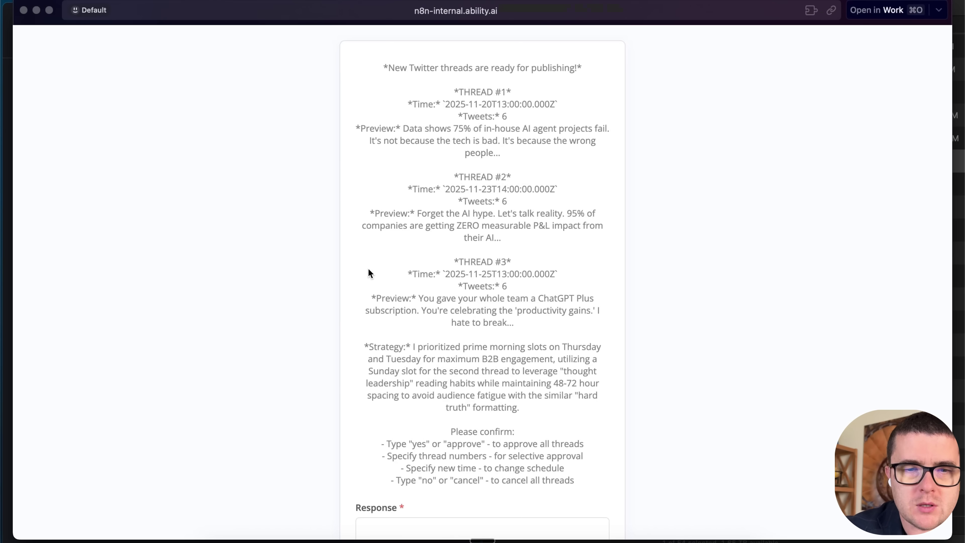
scroll(520, 290, "down", 4)
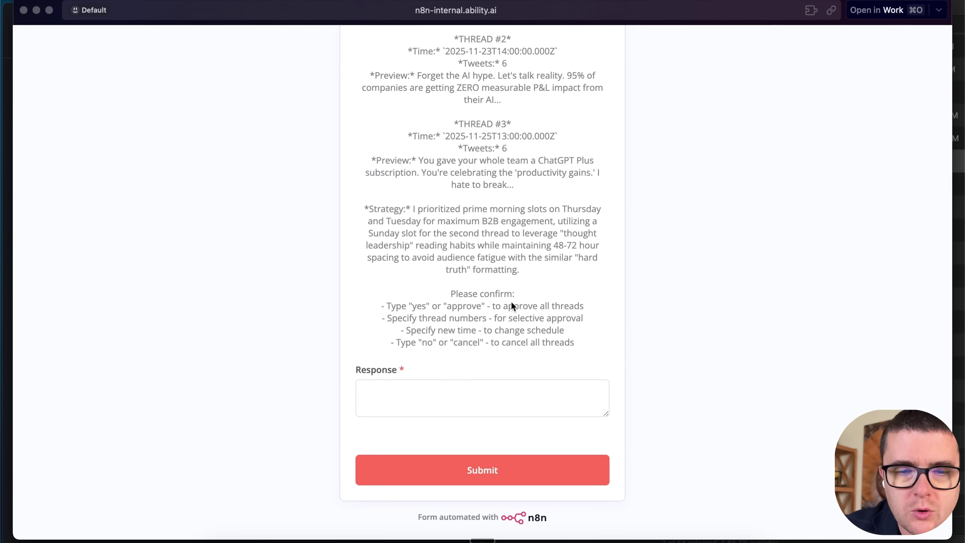
left_click(440, 400)
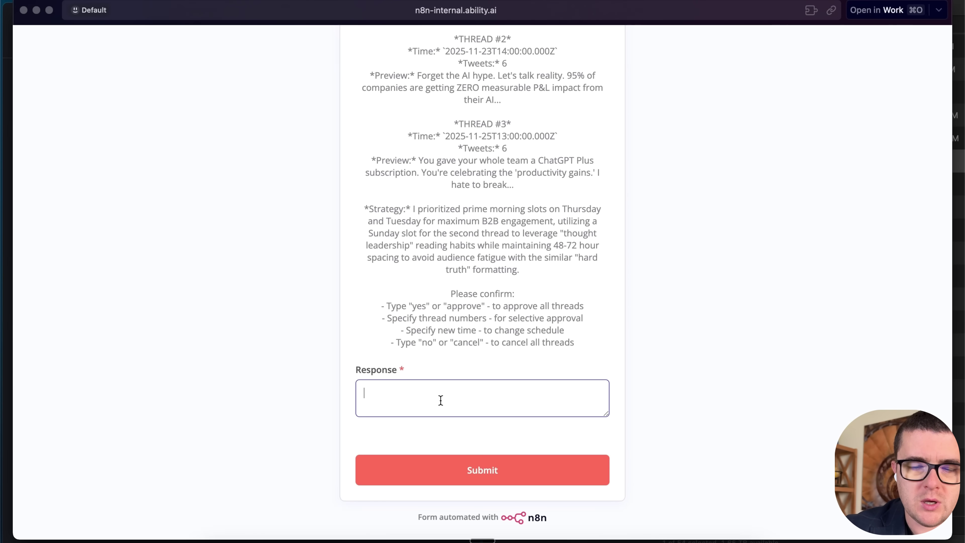
type("I approve all ")
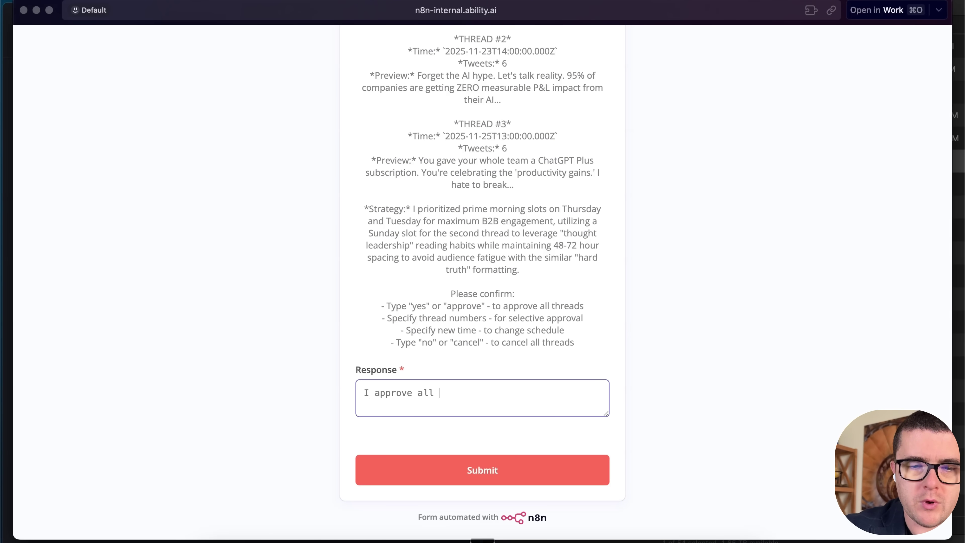
type("3")
left_click(449, 455)
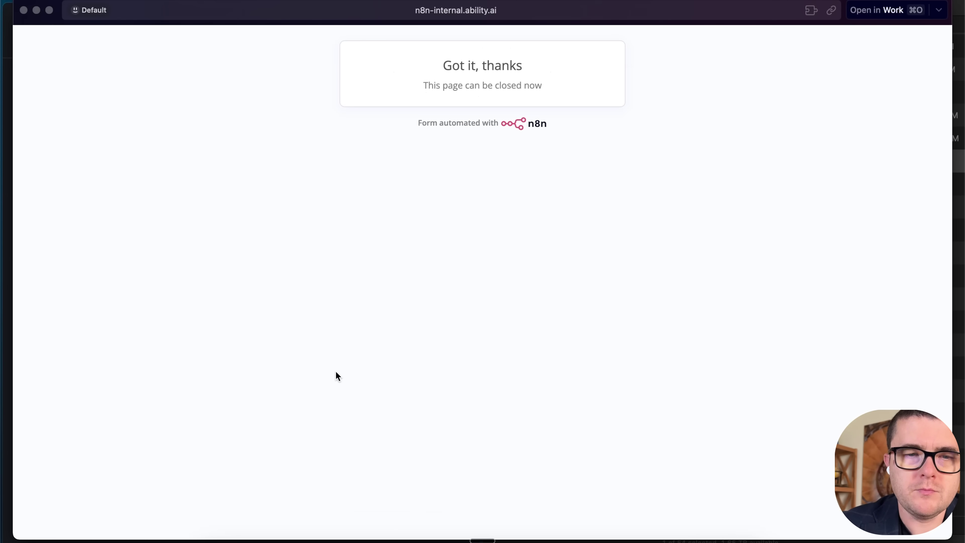
key("super+w")
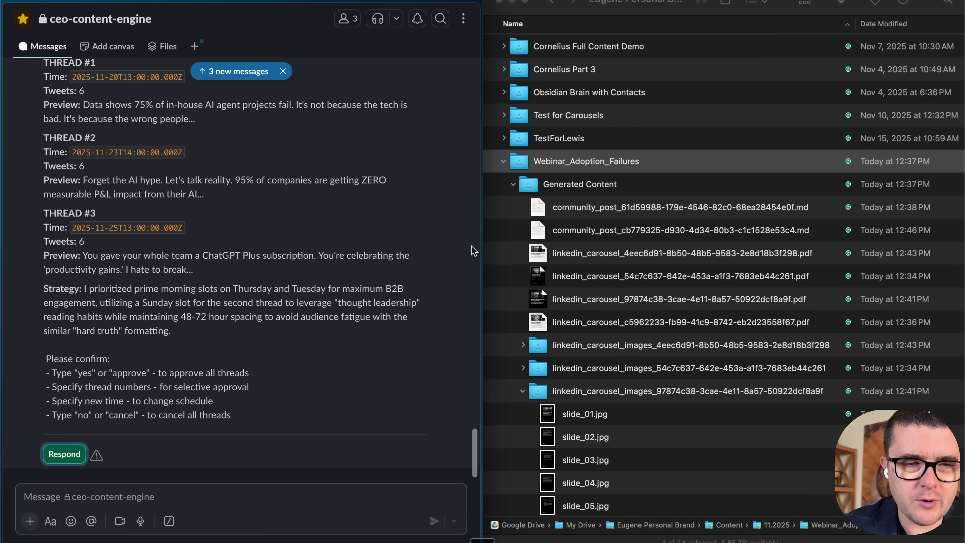
- Examine the agent's carousel proposals in Slack, including design versions, LinkedIn and Instagram times, strategy, and platform selection options
scroll(228, 367, "up", 10)
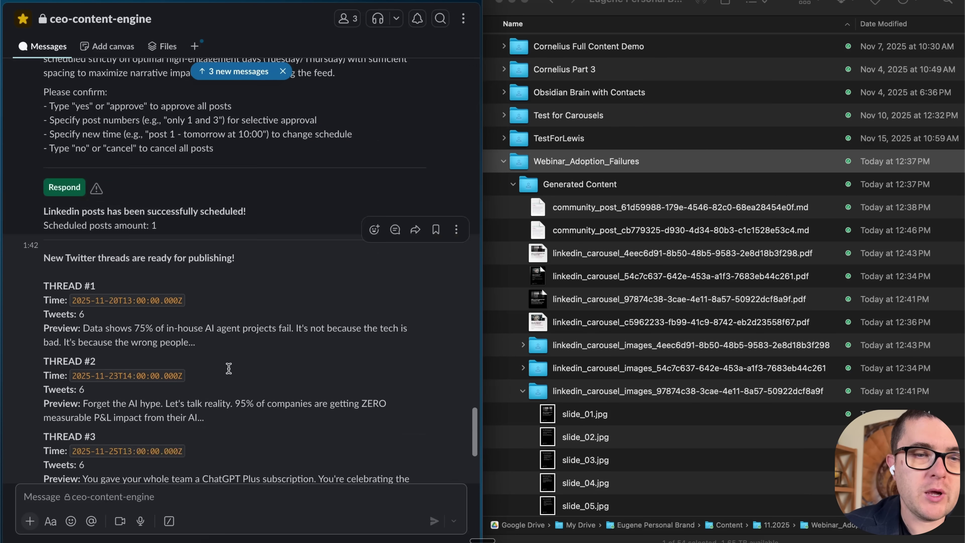
scroll(229, 368, "down", 10)
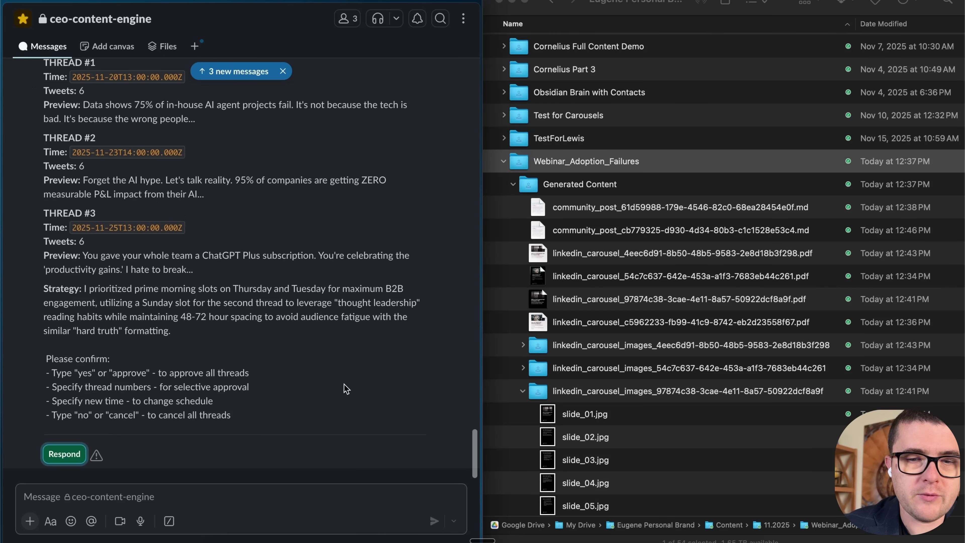
scroll(222, 302, "up", 3)
scroll(222, 302, "down", 3)
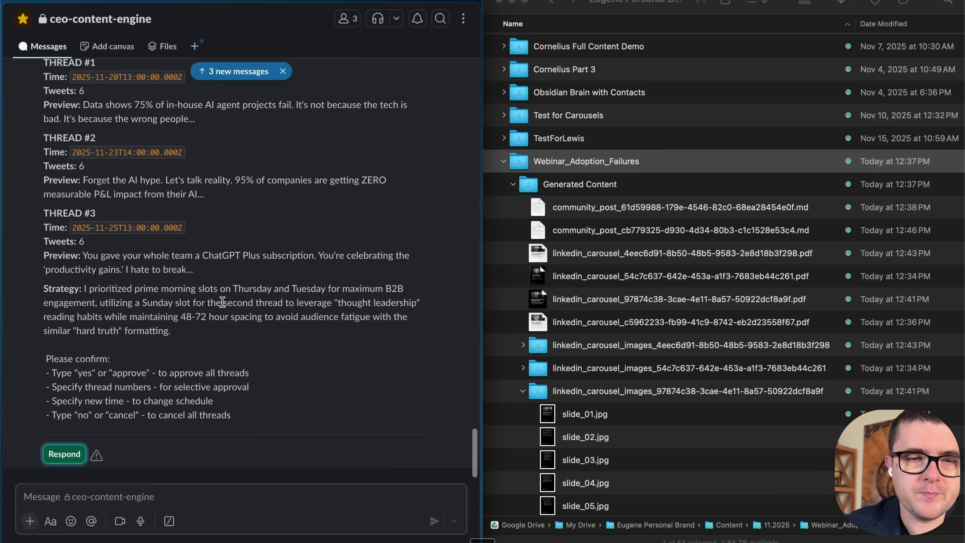
scroll(264, 151, "down", 10)
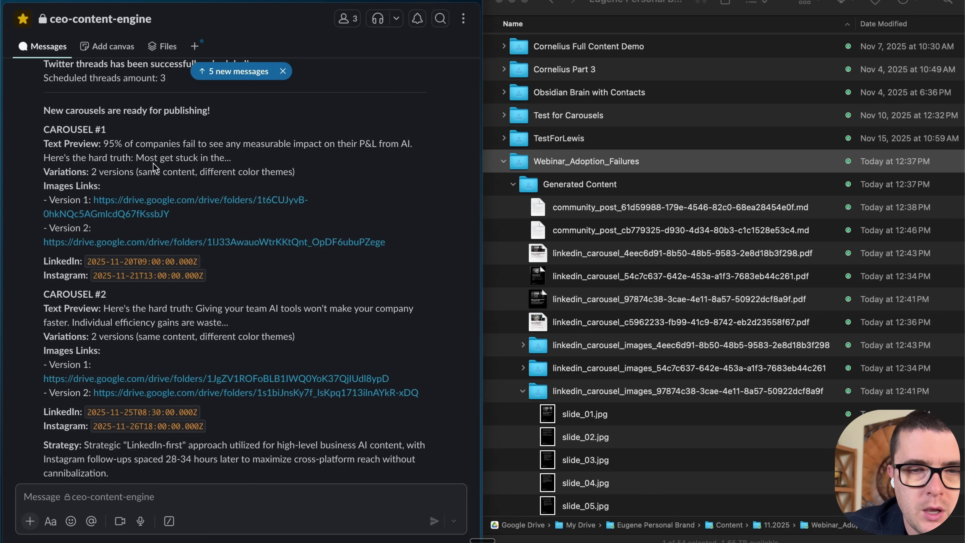
scroll(222, 245, "down", 3)
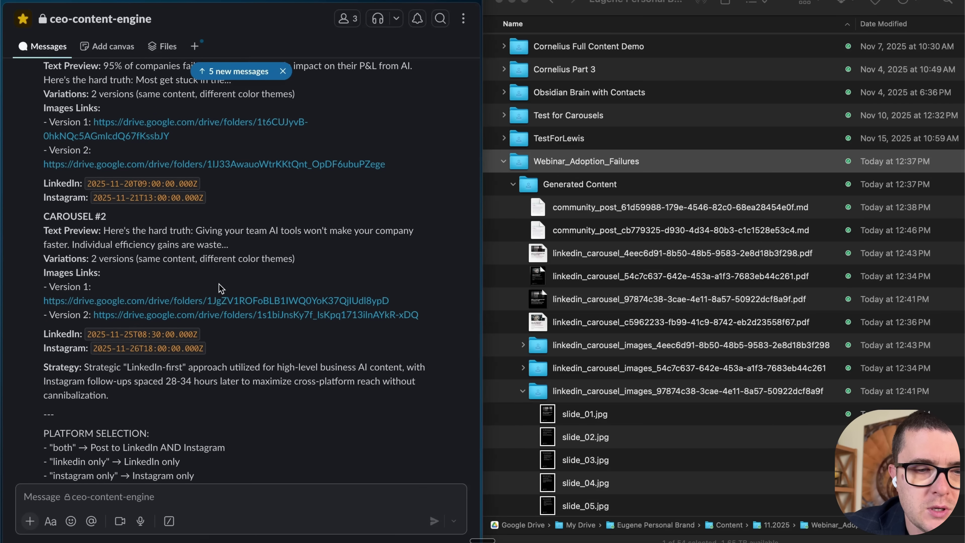
scroll(270, 382, "down", 10)
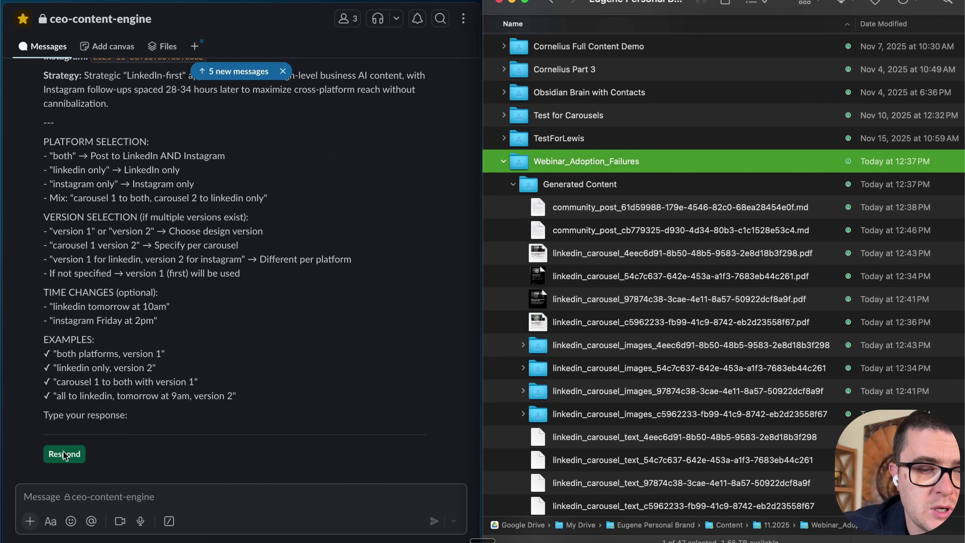
- Submit the carousel response form with "let's do linkedin with #1 and instagram with both 1 and 2" and close the form page
left_click(64, 453)
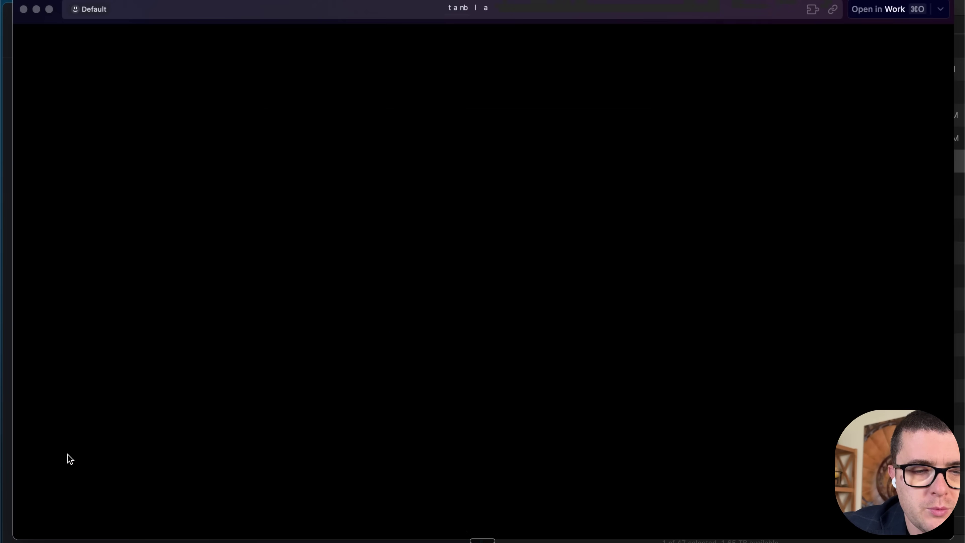
scroll(518, 246, "down", 10)
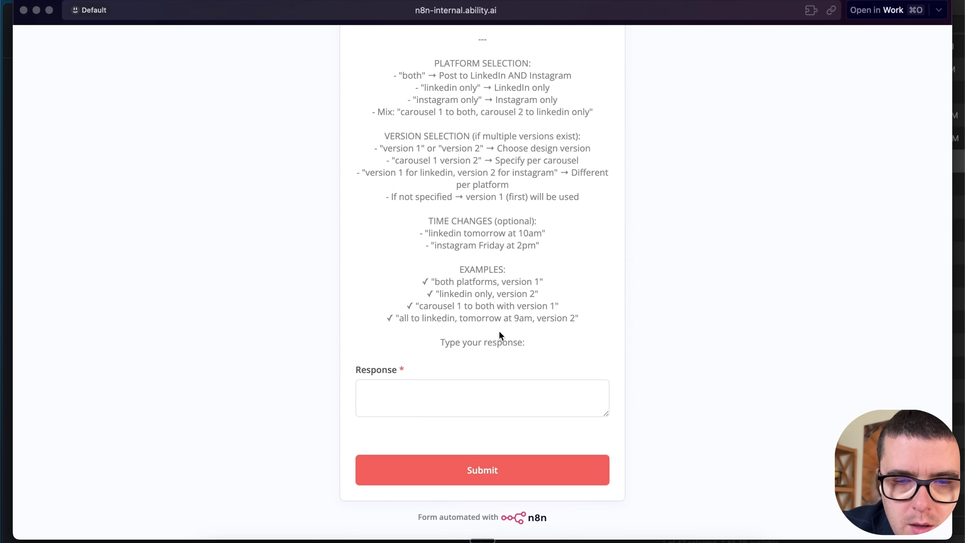
scroll(517, 312, "up", 3)
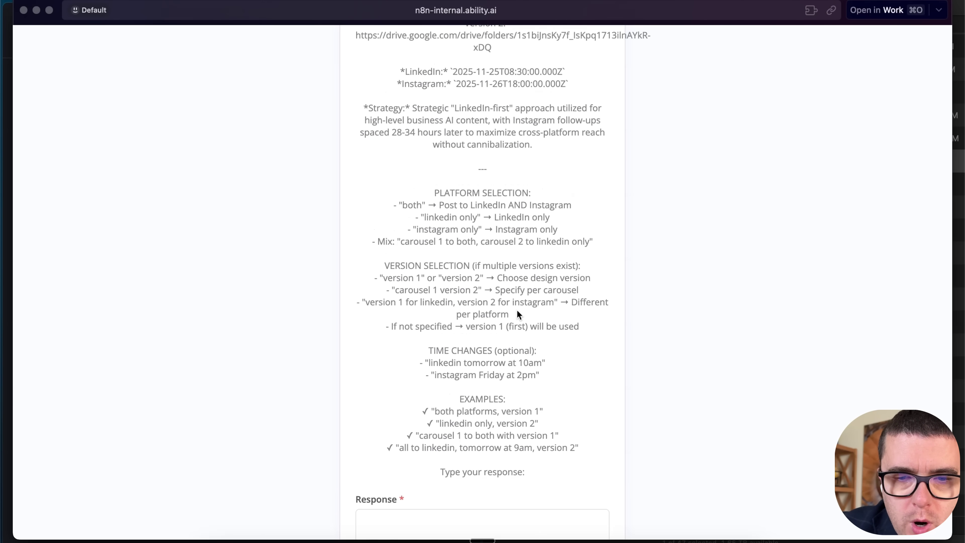
scroll(517, 310, "up", 9)
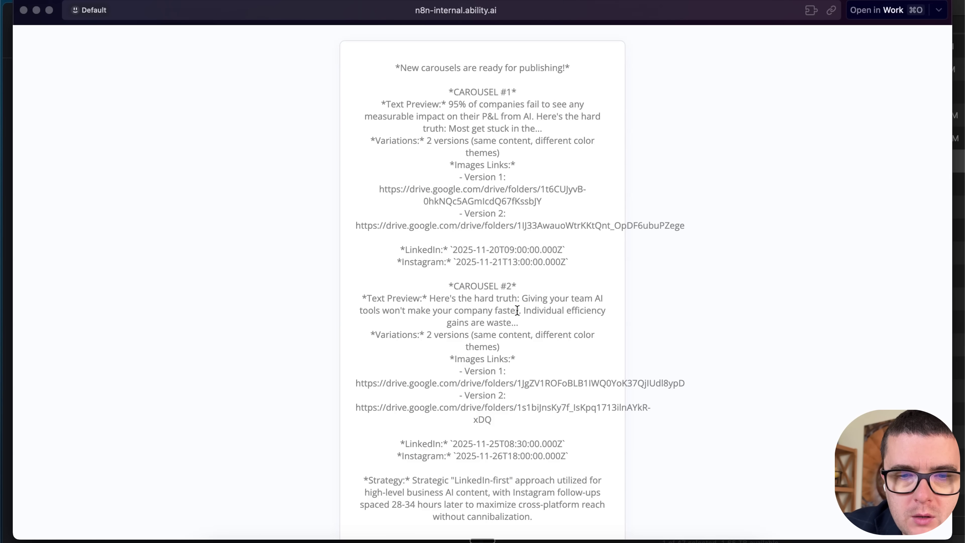
scroll(517, 310, "down", 12)
left_click(479, 409)
type("let's do linkedin ")
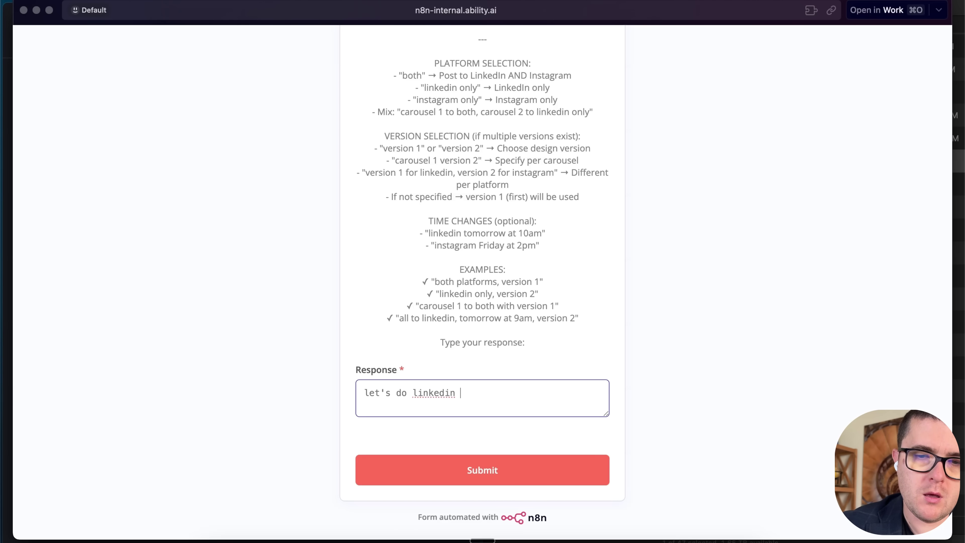
type("with #1 and instagram with both 1 and 2")
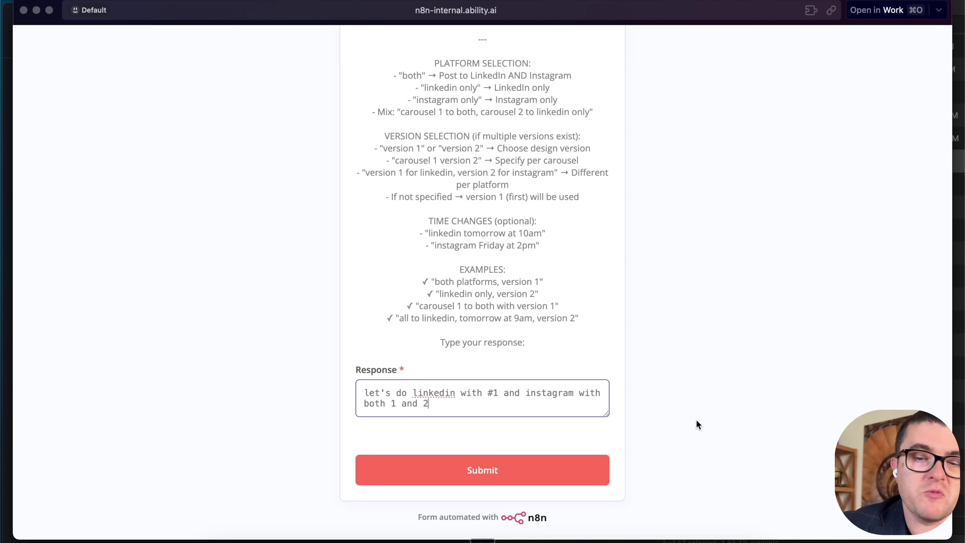
left_click(509, 476)
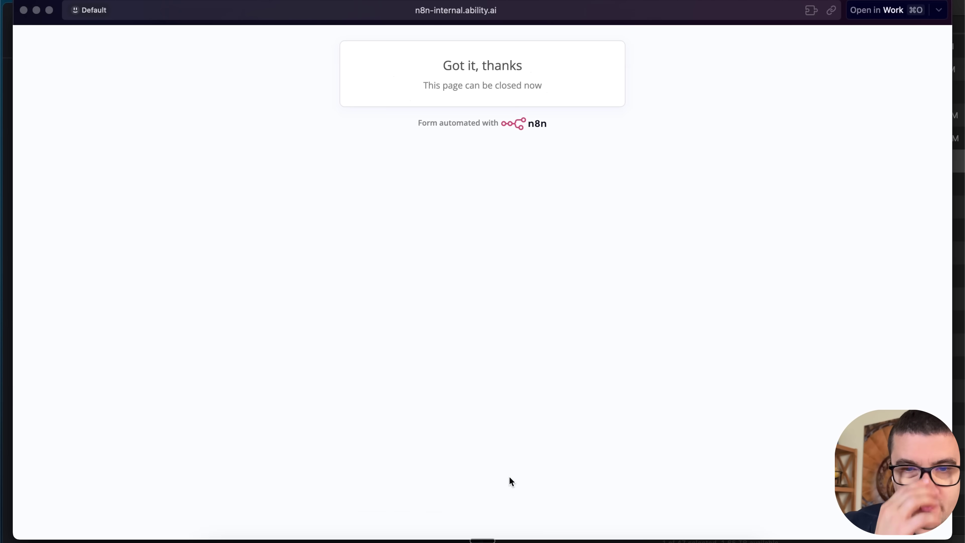
key("super+w")
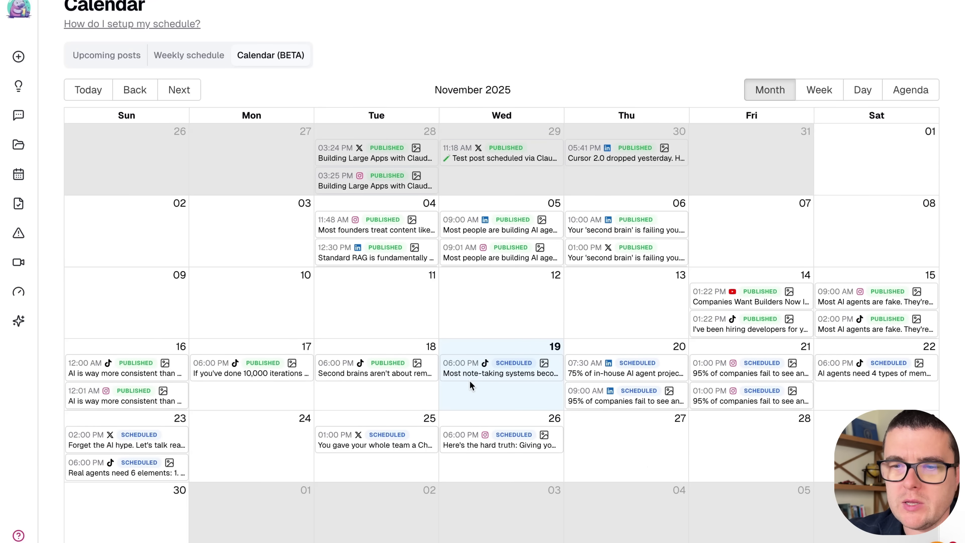
- Examine all posts scheduled for the week of November 16 to 22 in the November 2025 calendar
scroll(655, 377, "down", 2)
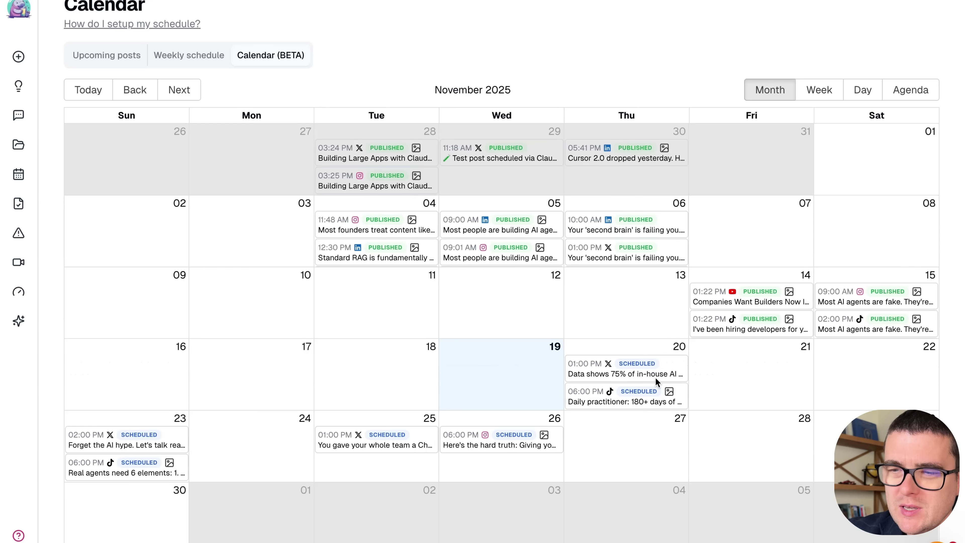
scroll(654, 377, "up", 2)
scroll(448, 424, "down", 1)
scroll(750, 362, "up", 1)
scroll(750, 362, "down", 2)
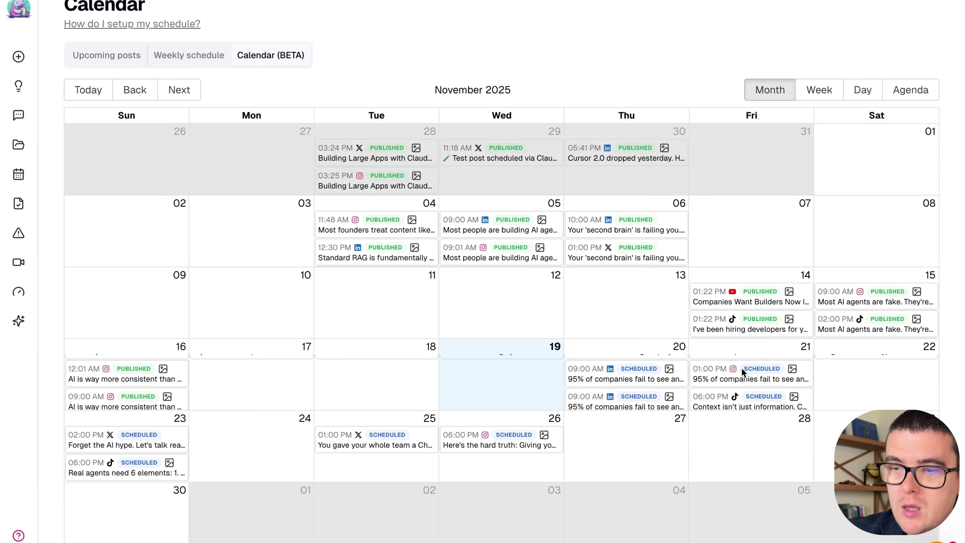
scroll(742, 368, "up", 2)
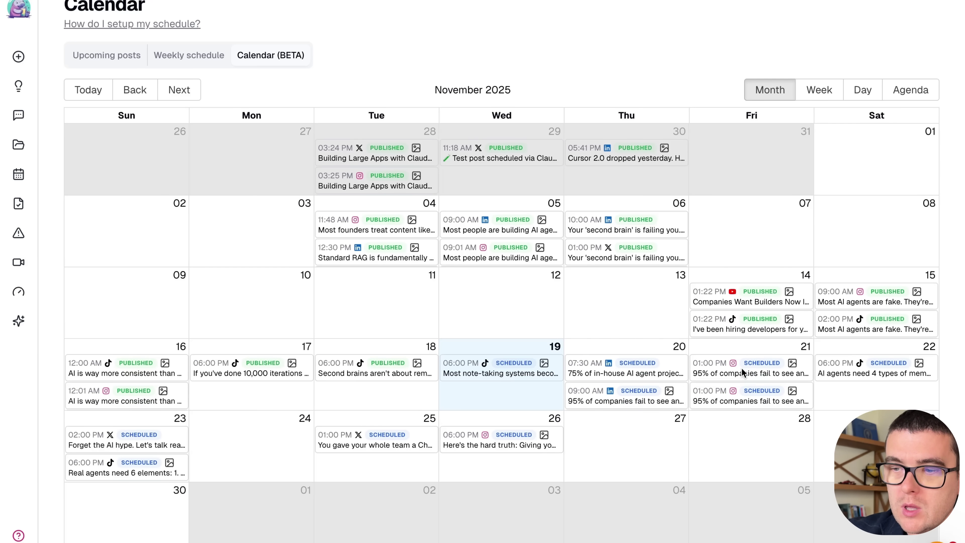
scroll(644, 385, "down", 2)
scroll(644, 385, "up", 1)
- View the full text and slides of the LinkedIn carousel on Nov 20 at 9:00 AM and the Instagram carousel on Nov 21 at 1:00 PM
left_click(644, 380)
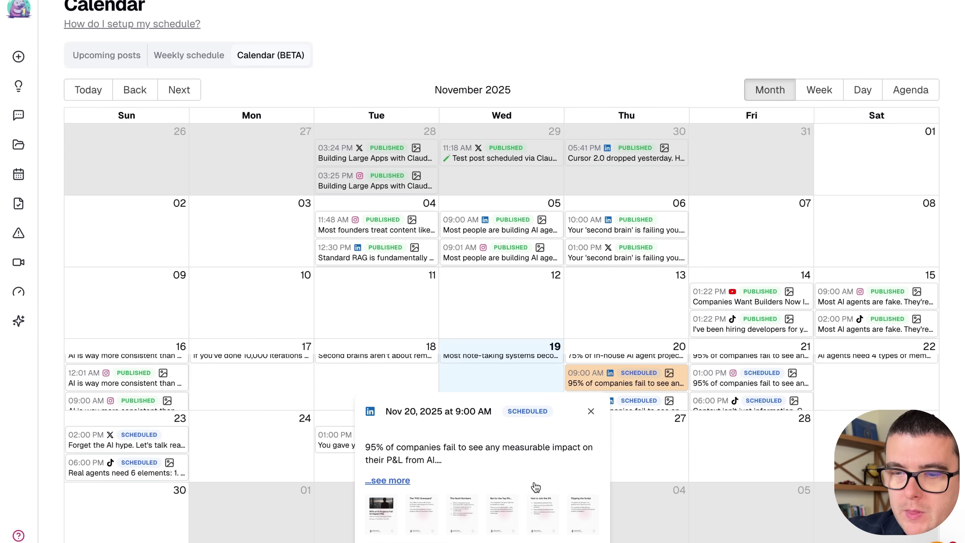
left_click(393, 481)
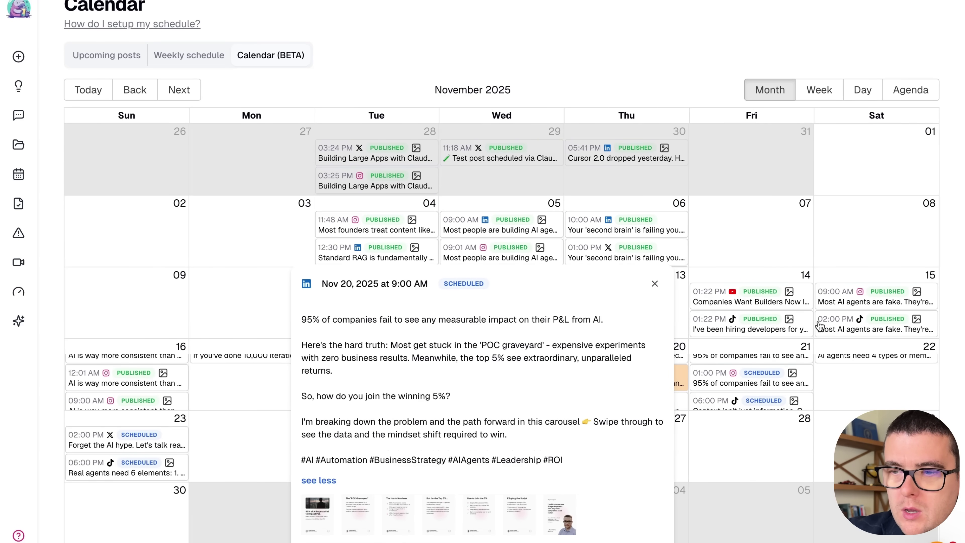
left_click(746, 374)
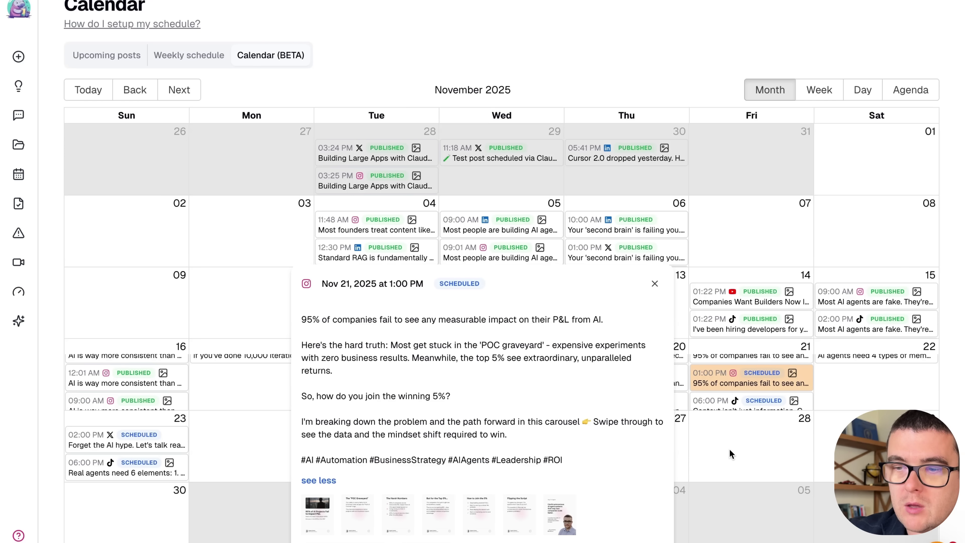
left_click(150, 446)
left_click(619, 373)
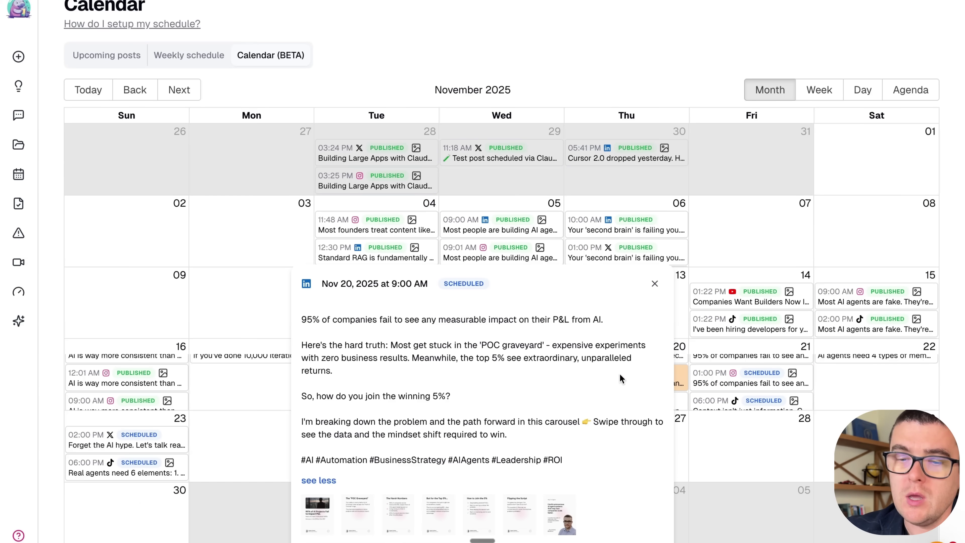